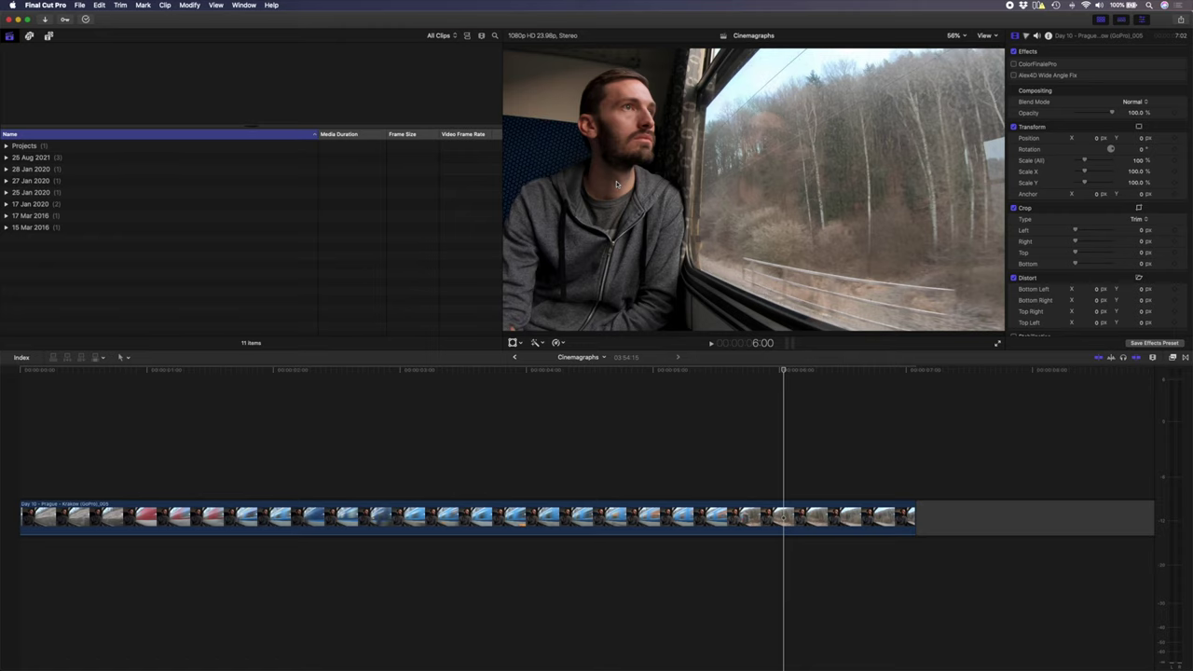
Select the GoPro train-window clip in the Cinemagraphs timeline
left_click(787, 514)
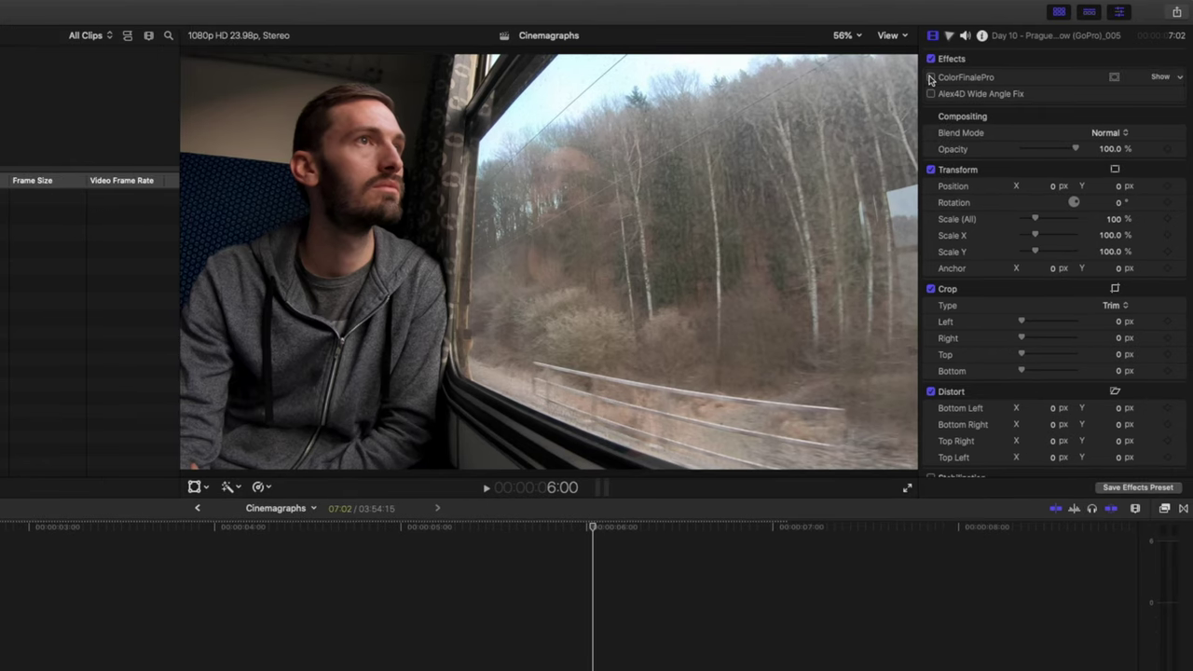
Enable ColorFinale Pro and Alex4D Wide Angle Fix on the train clip, then duplicate it onto a layer above
left_click(929, 79)
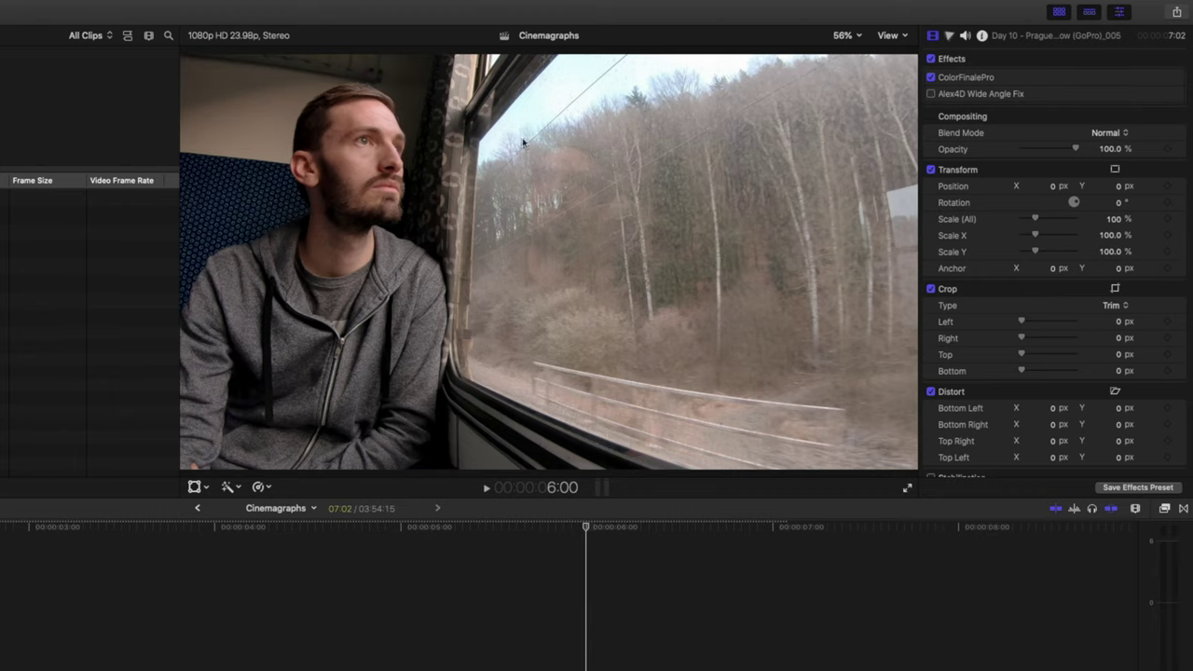
left_click(930, 94)
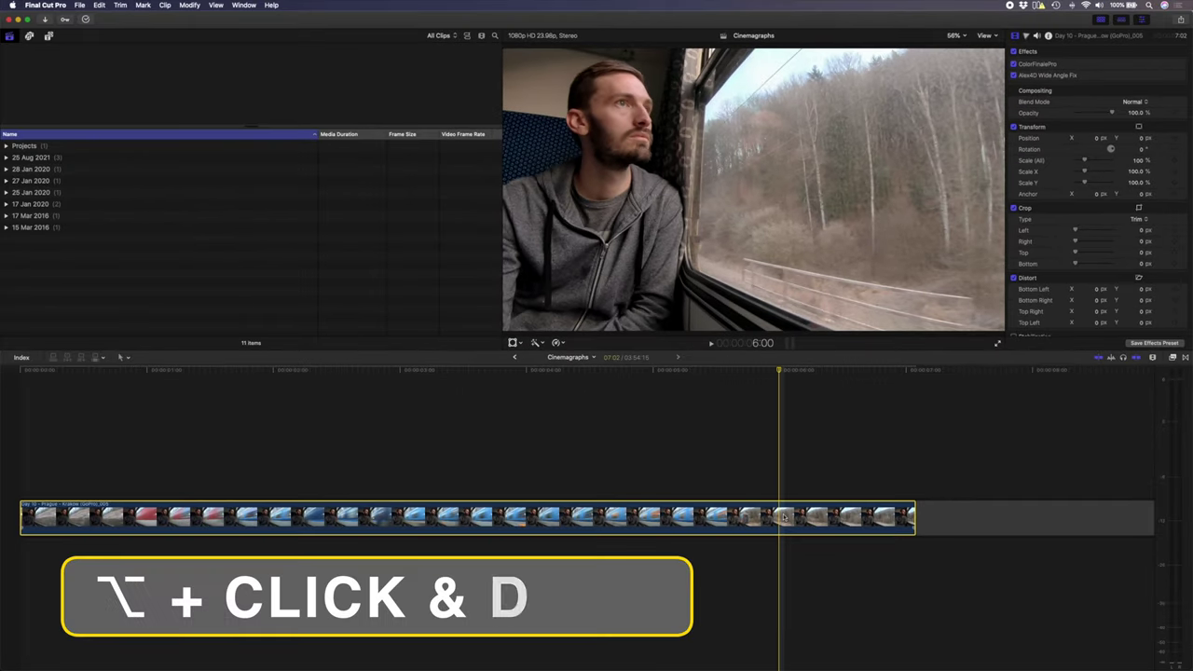
left_click_drag(782, 517, 783, 458)
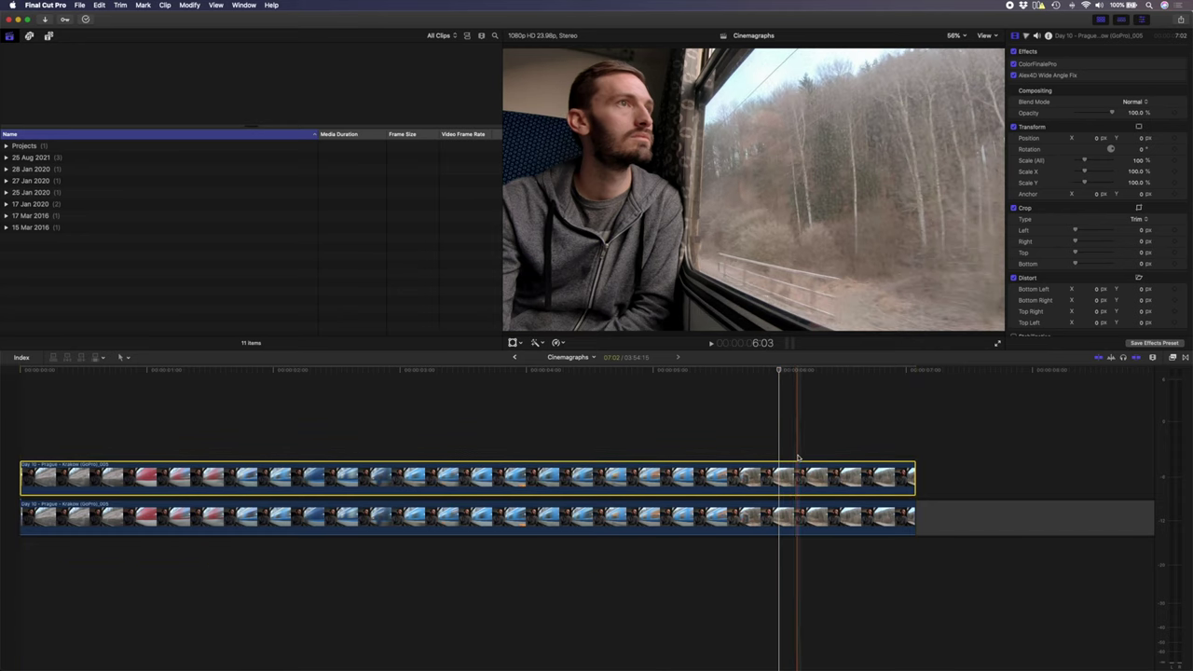
Add a hold frame on the upper train copy at 6:13 and trim its start there
left_click(850, 459)
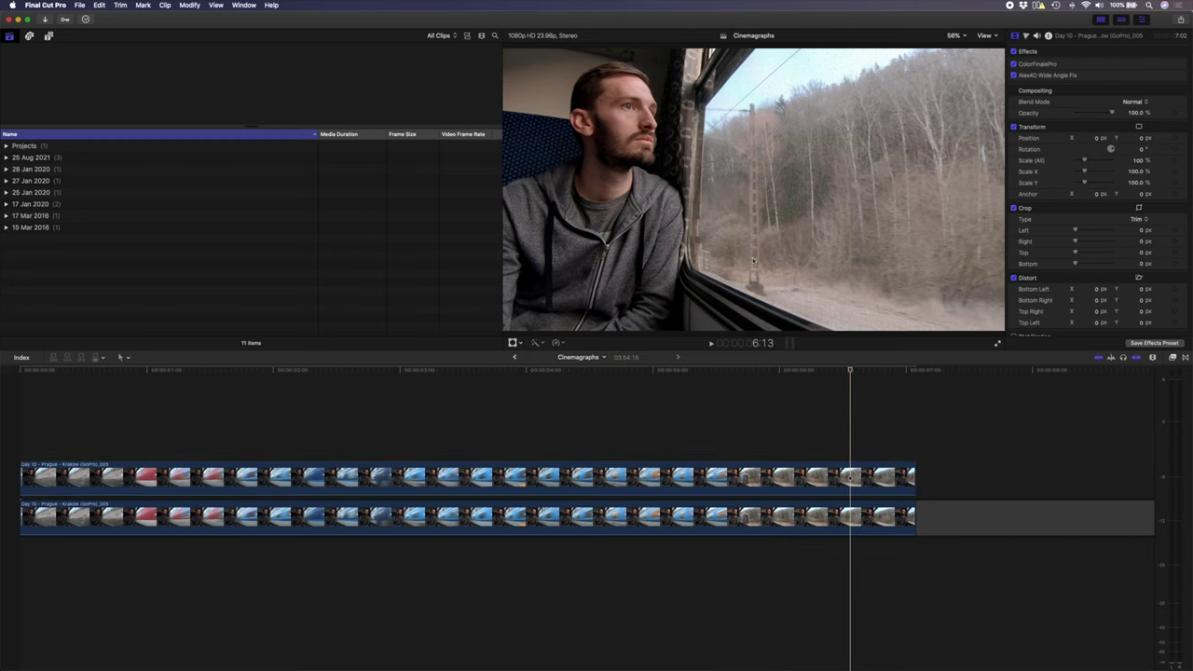
left_click(851, 476)
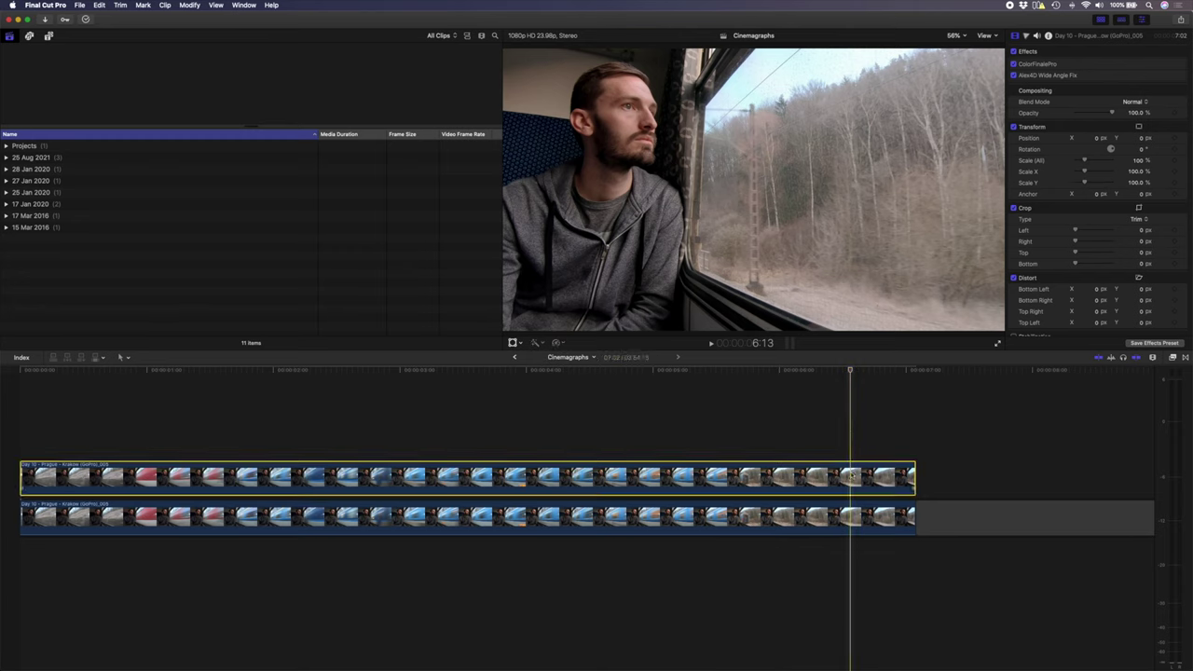
key("shift+h")
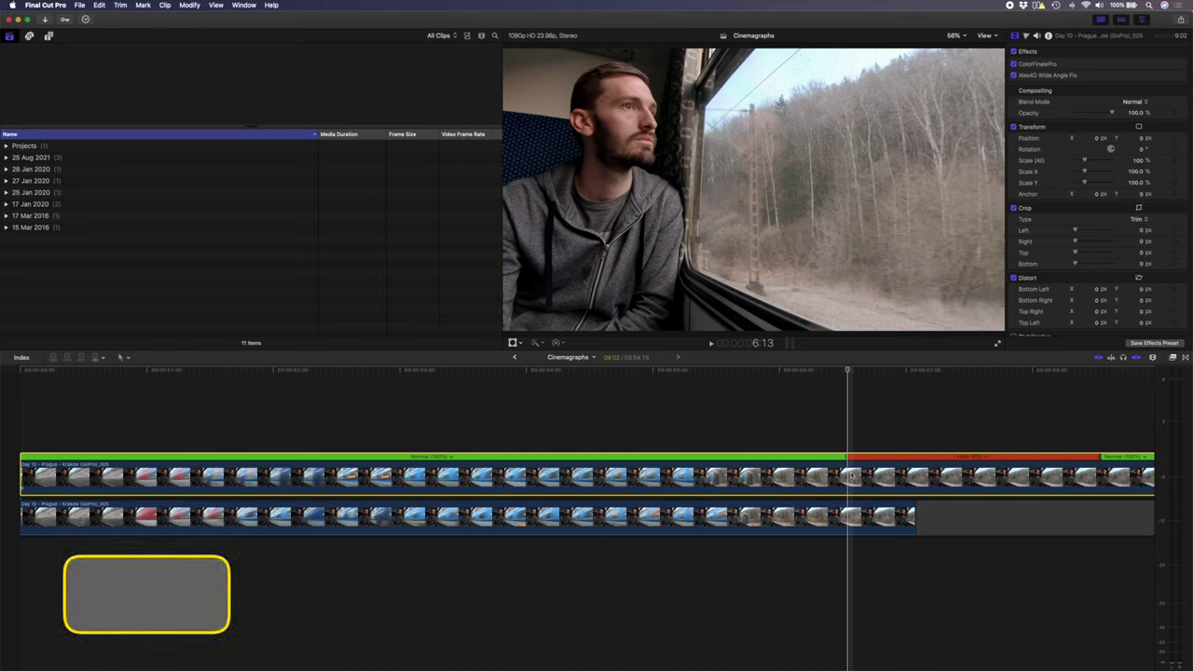
key("alt+bracketleft")
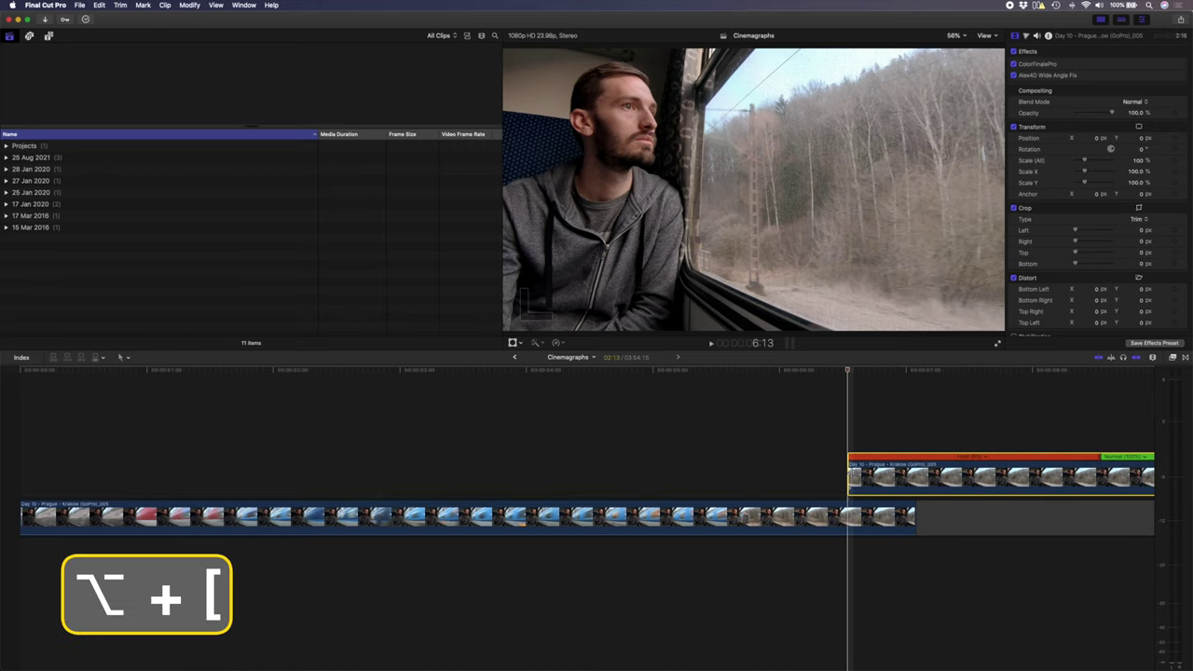
Move the frozen copy to the timeline start, extend the hold, and trim its end to match the original
left_click_drag(866, 477, 32, 476)
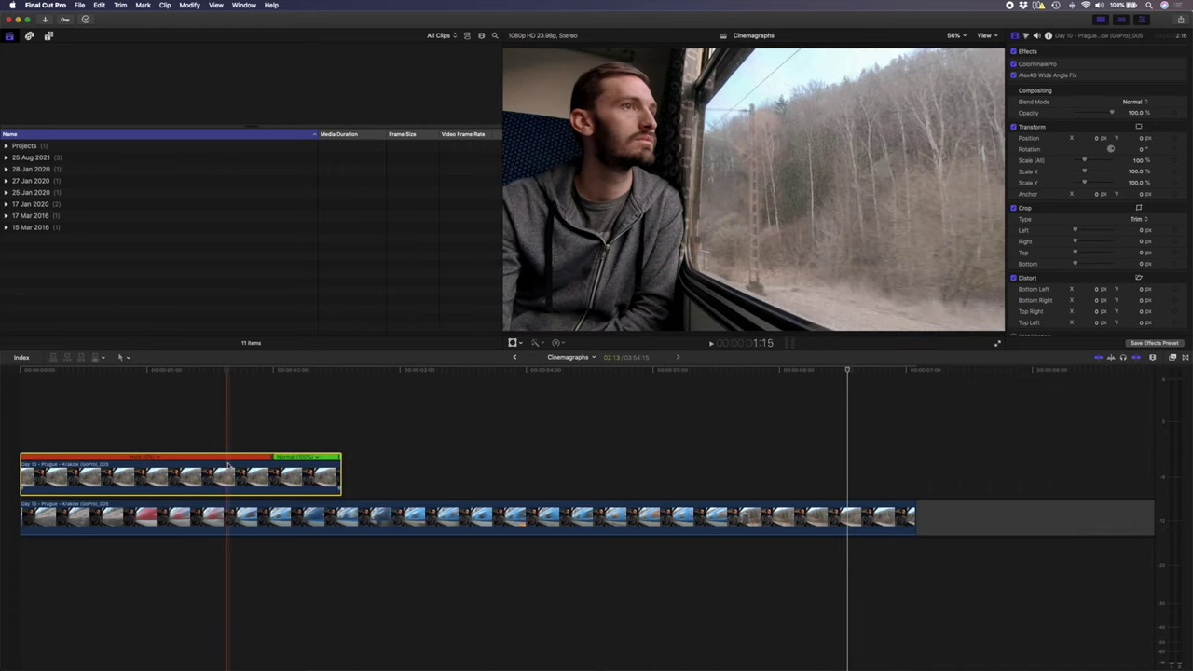
left_click_drag(268, 459, 939, 458)
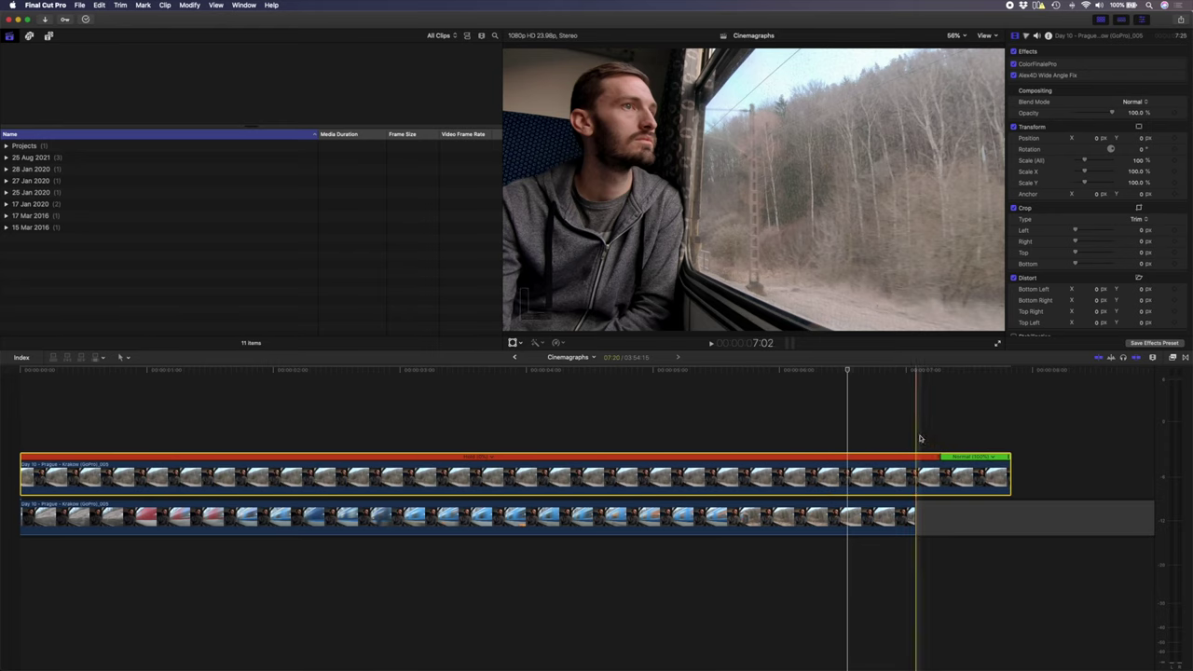
key("alt")
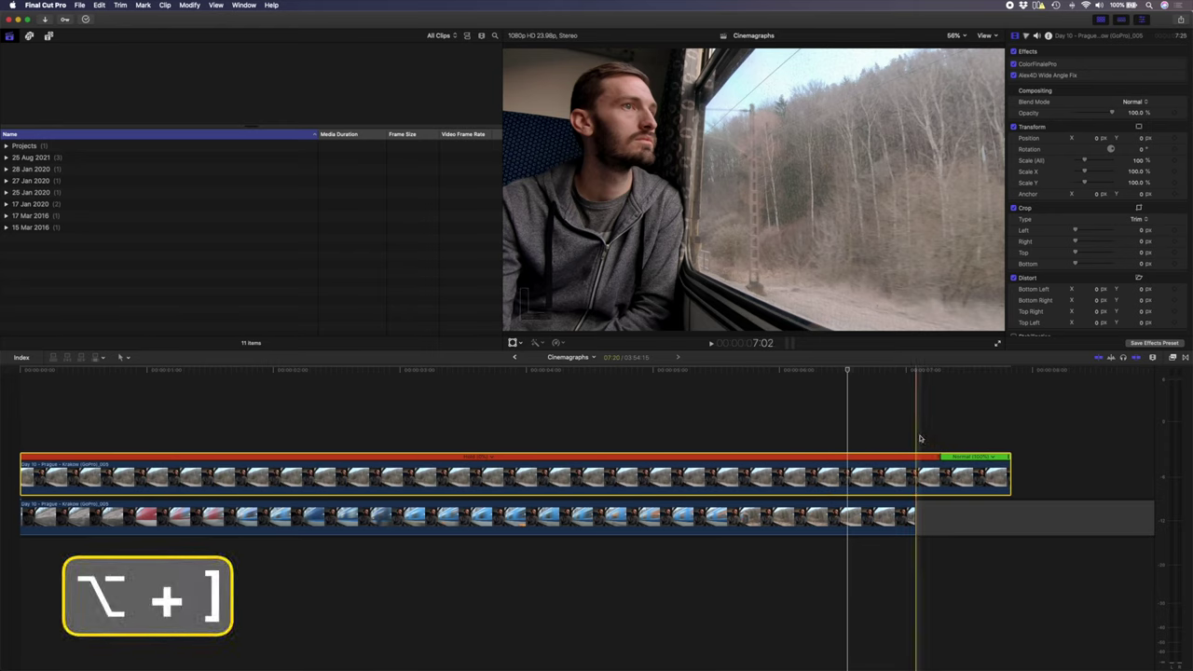
key("alt+bracketright")
left_click(517, 415)
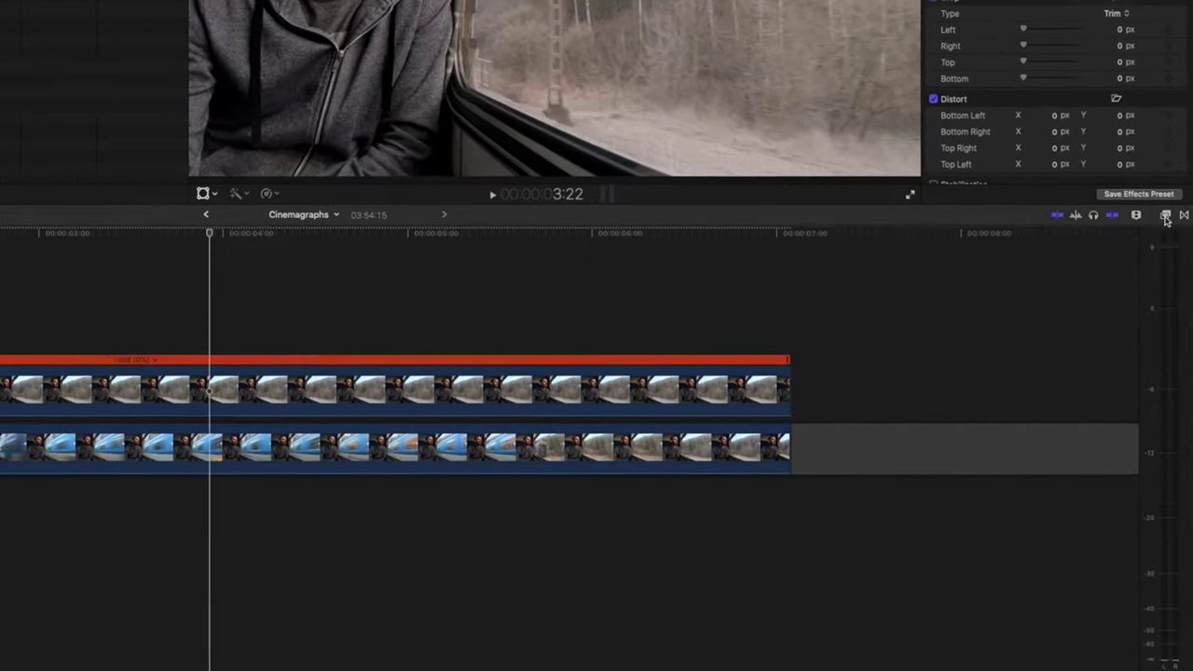
Apply Draw Mask, found by searching 'draw', to the upper frozen clip and set viewer zoom to 50%
left_click(1166, 253)
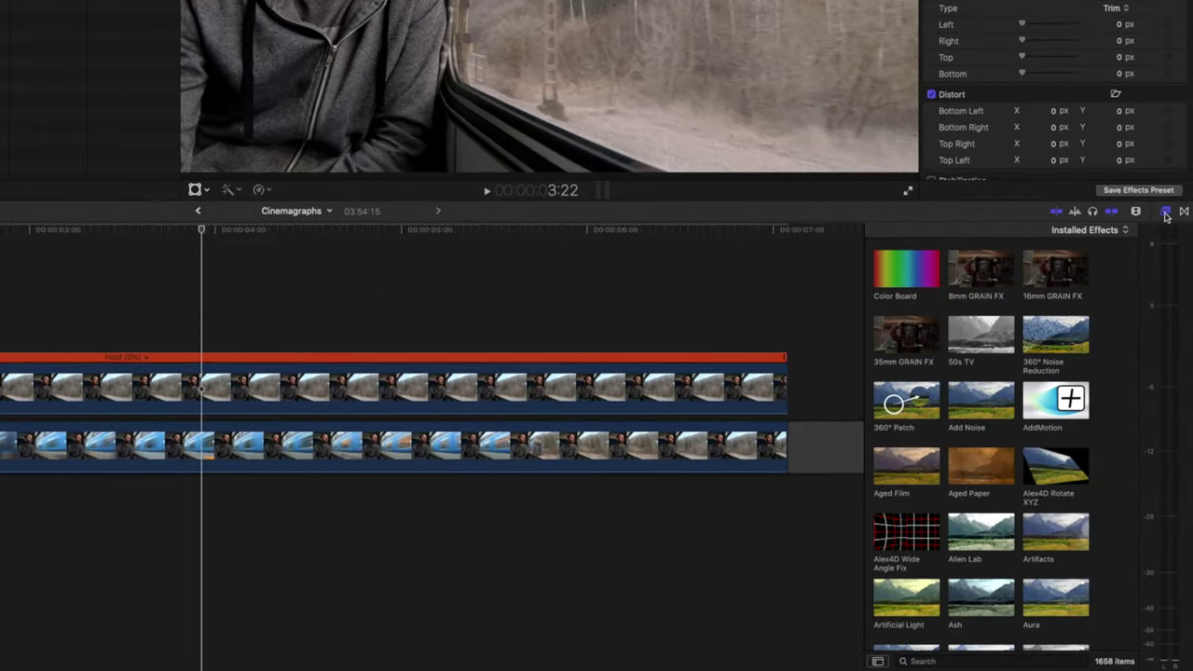
left_click(902, 661)
type("dra")
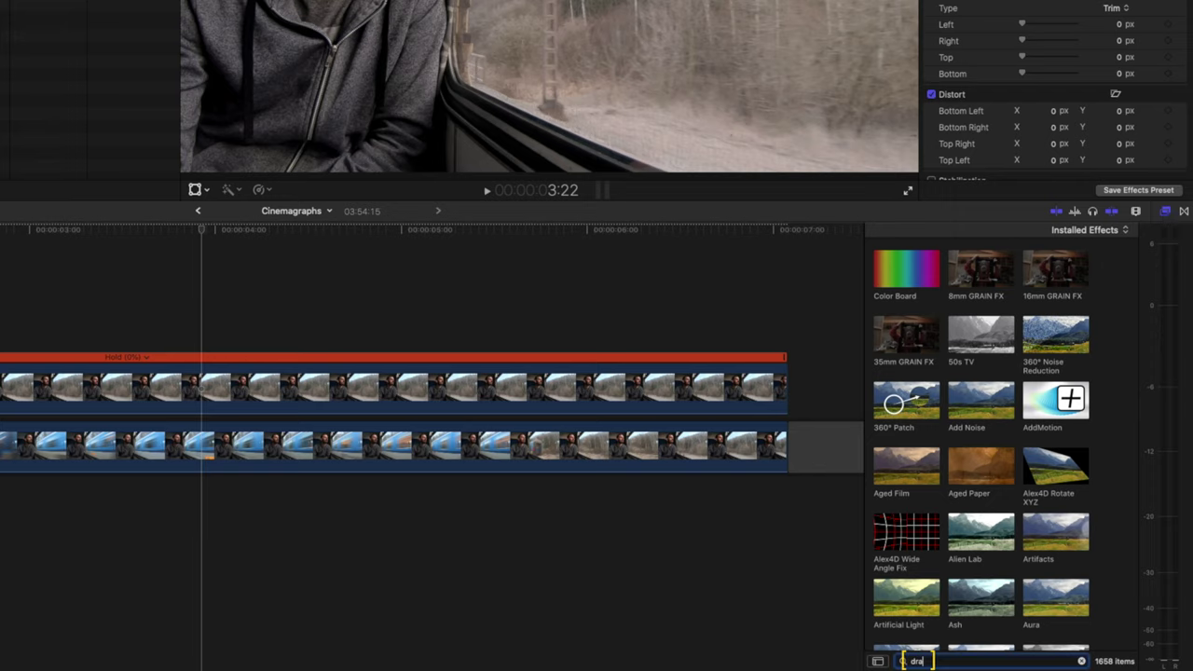
type("w")
mouse_move(902, 276)
left_mouse_down()
mouse_move(443, 331)
mouse_move(266, 385)
left_mouse_up()
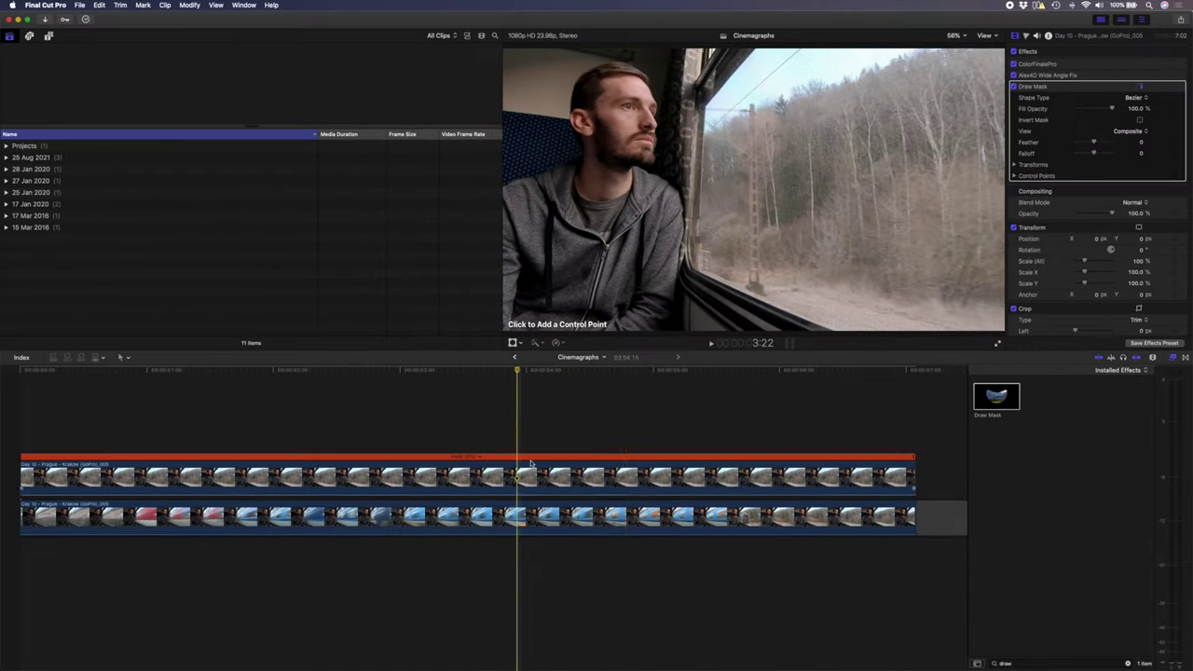
left_click(954, 35)
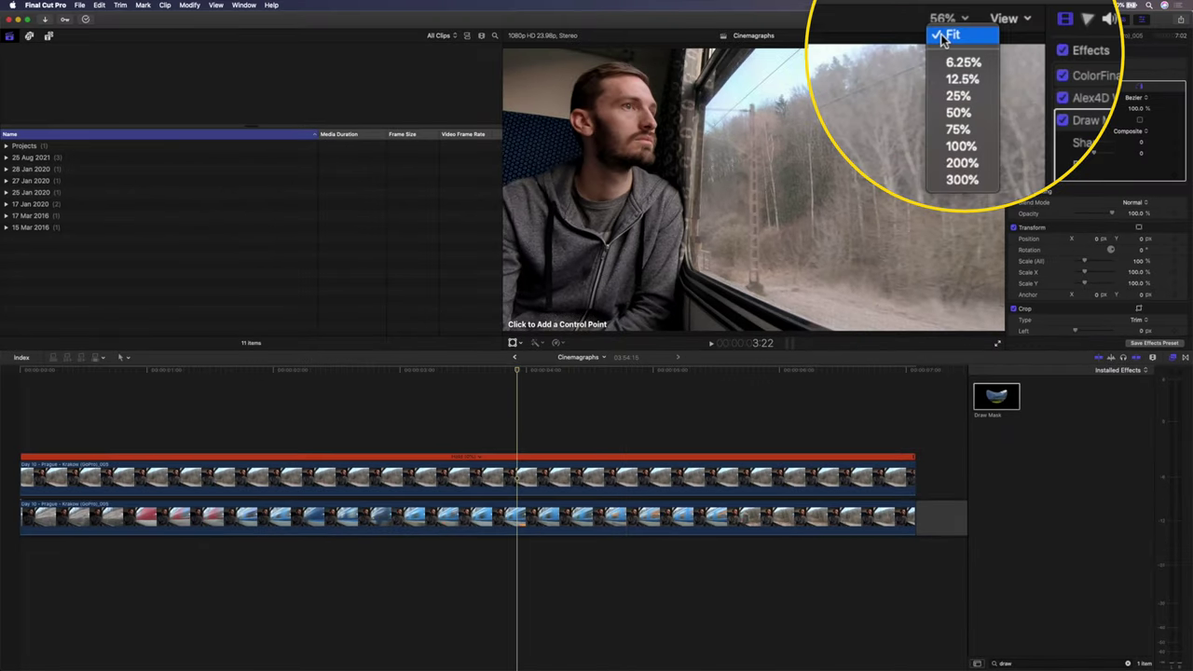
left_click(955, 112)
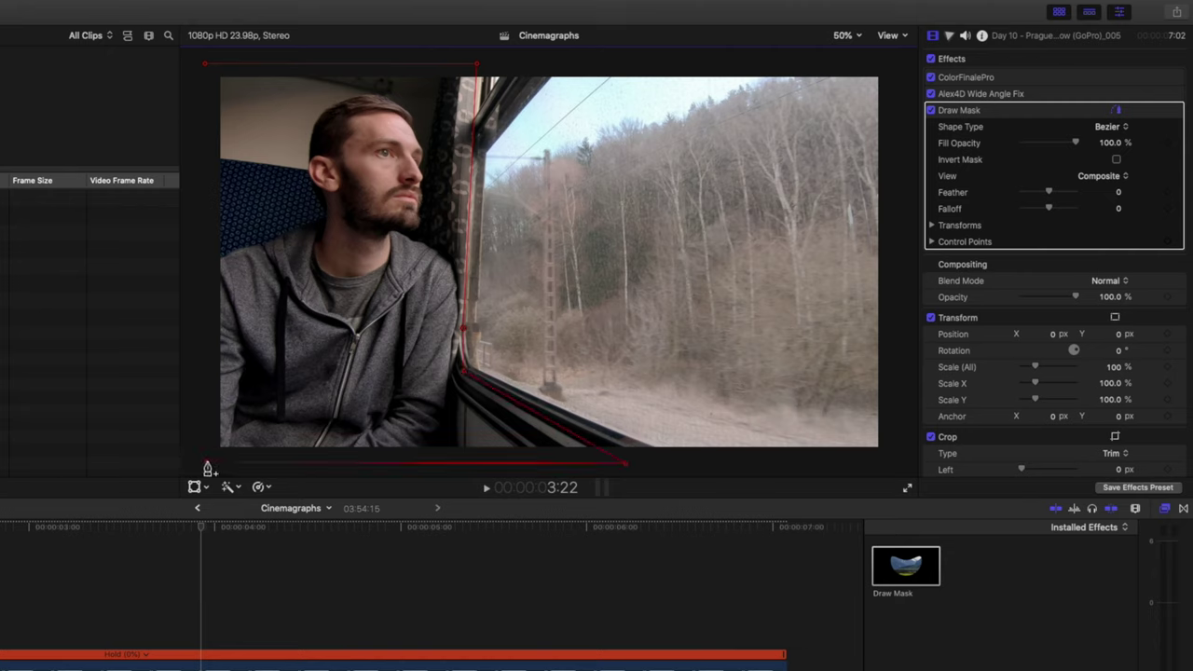
Close the Draw Mask outline at its first control point around the passenger
left_click(206, 66)
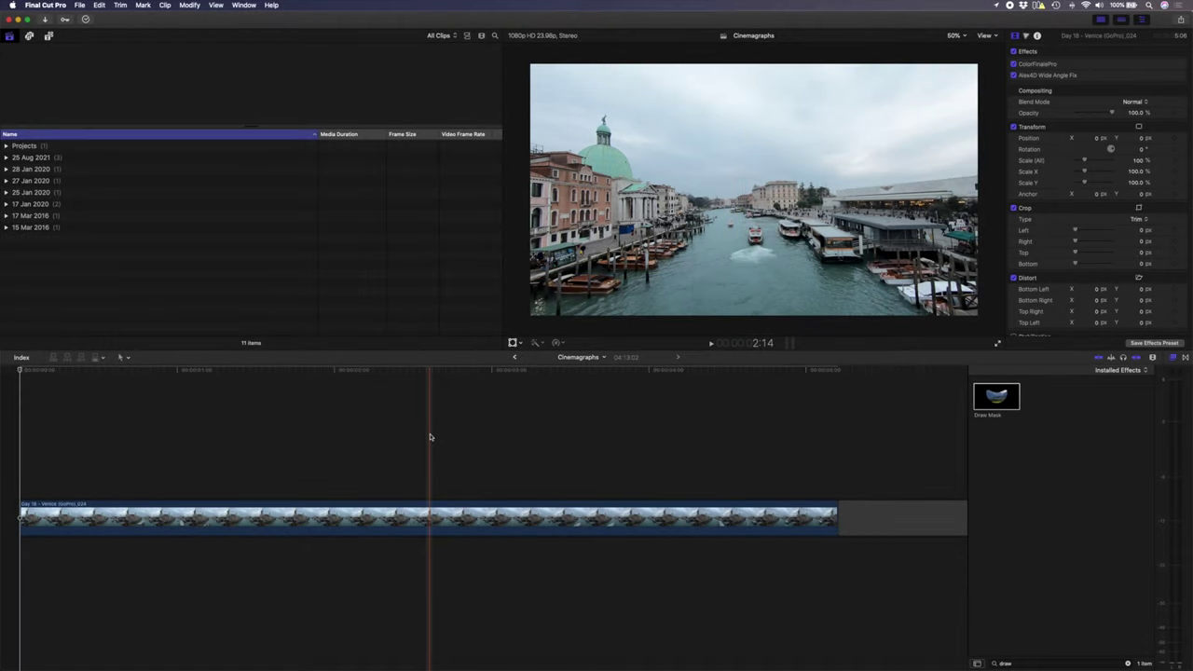
Enable Stabilization with Tripod Mode on the Venice canal clip
left_click(429, 517)
scroll(1071, 233, "down", 3)
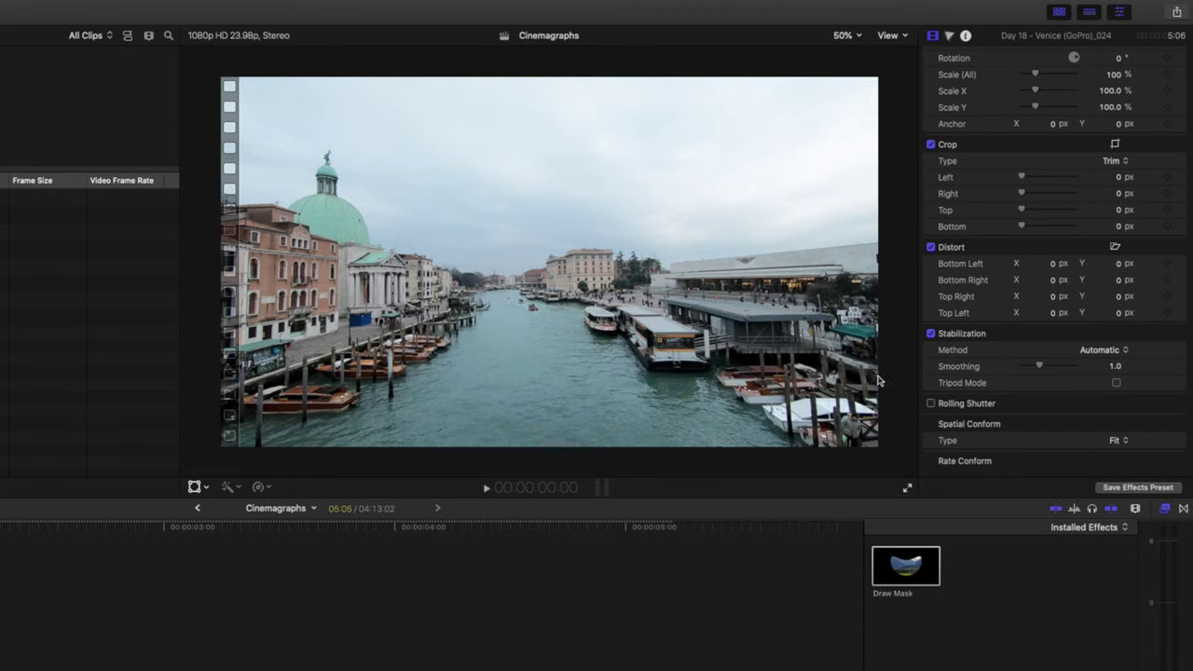
left_click(1117, 384)
left_click(1099, 352)
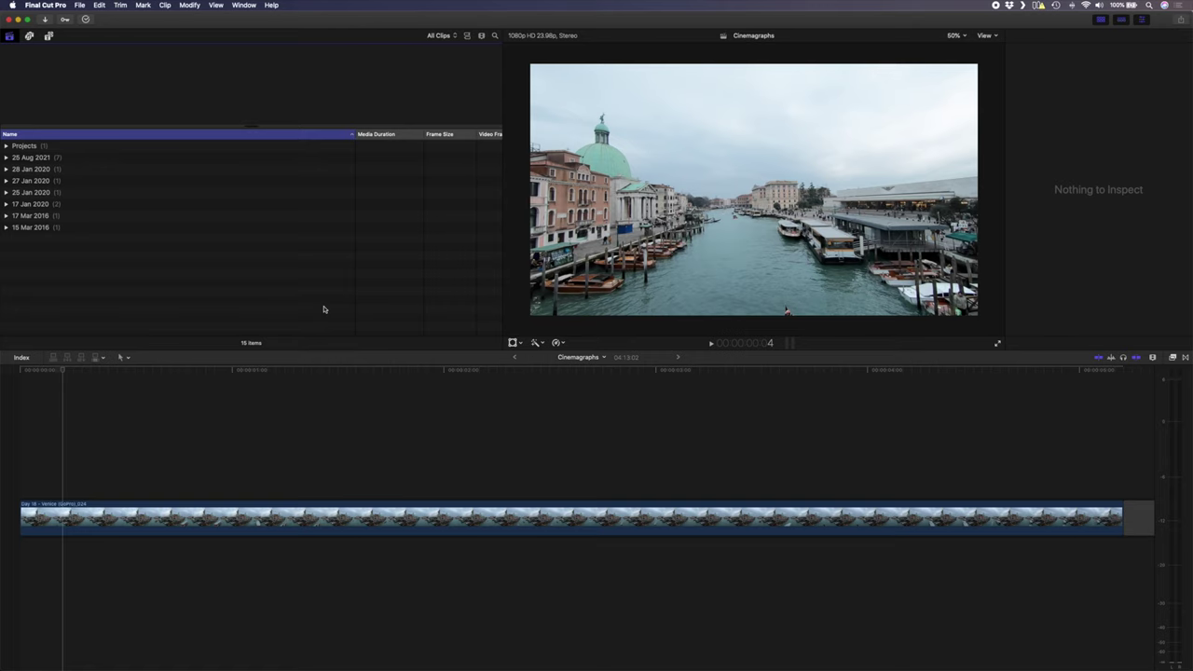
Turn the Venice canal clip into a compound clip named 'Venice'
left_click(157, 515)
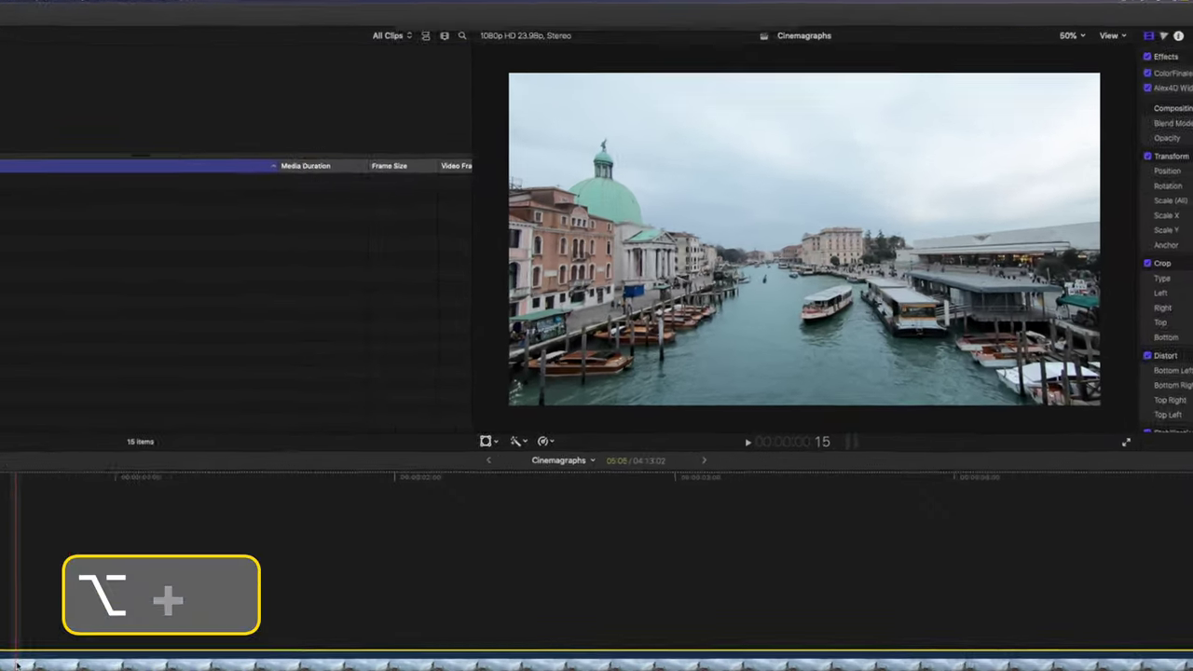
key("alt+g")
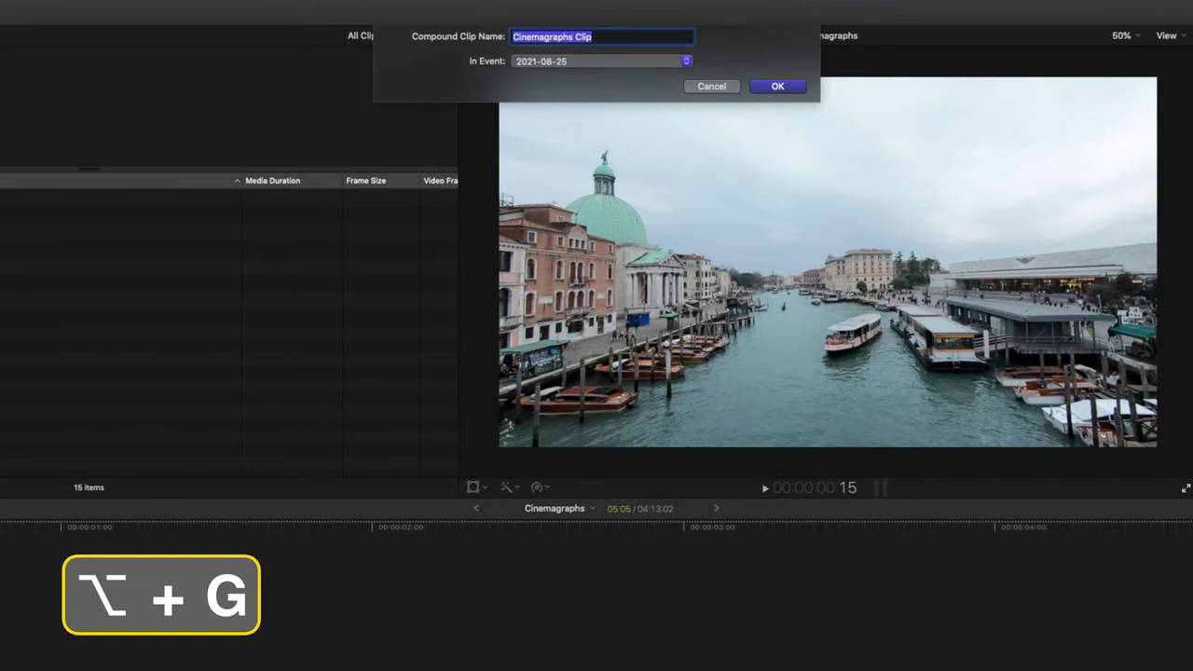
type("Venice")
key("Return")
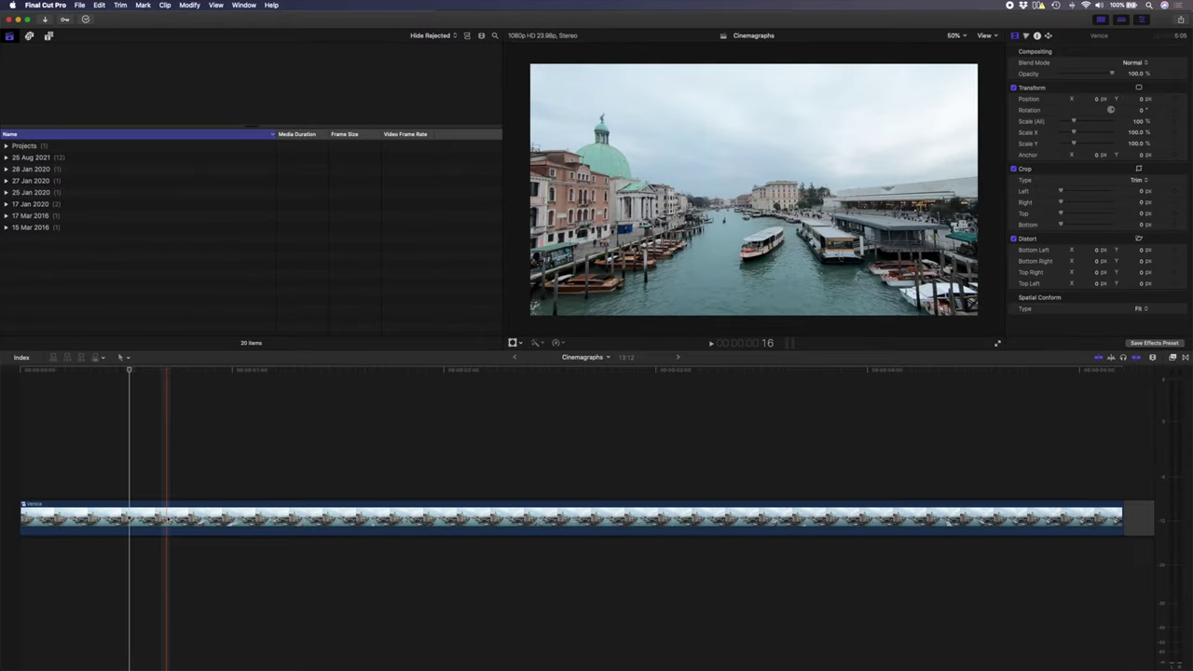
Duplicate it above, add a hold frame, trim the start, and extend the hold over the lower clip
left_click_drag(167, 517, 169, 473)
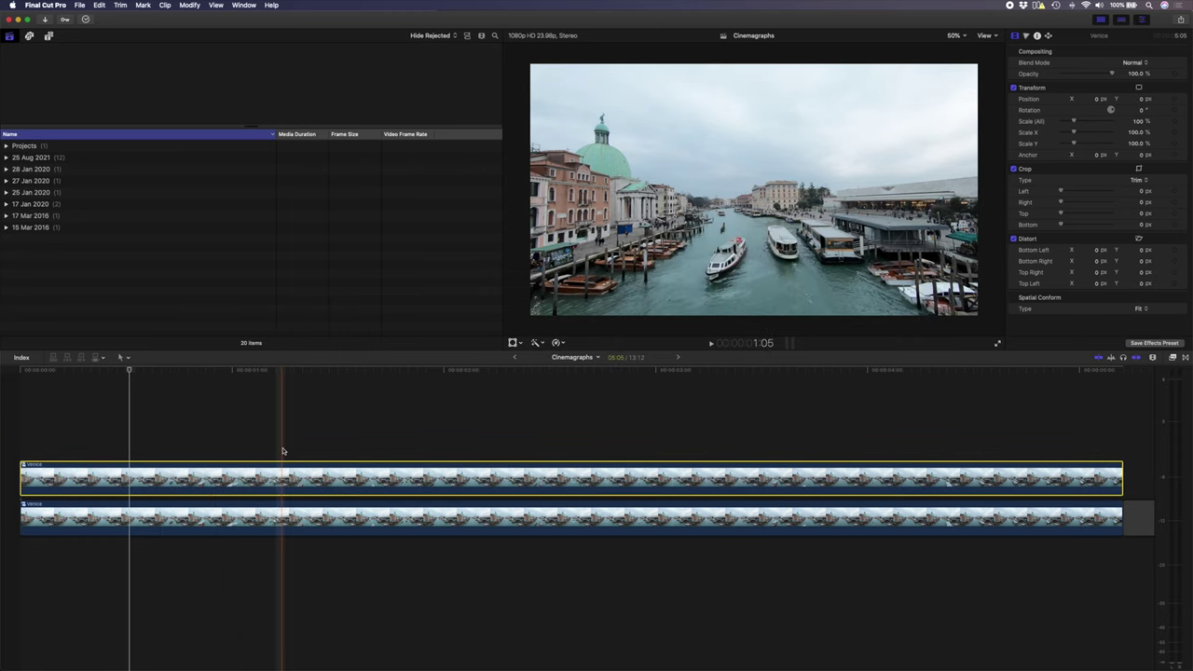
key("shift+h")
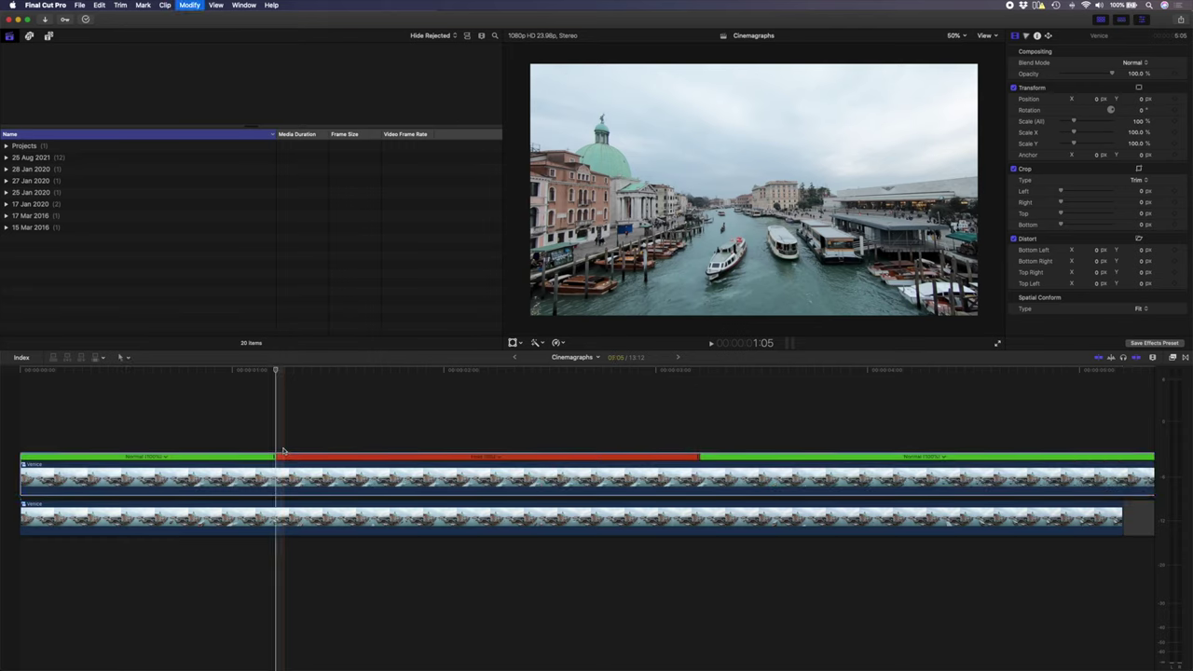
key("alt+bracketleft")
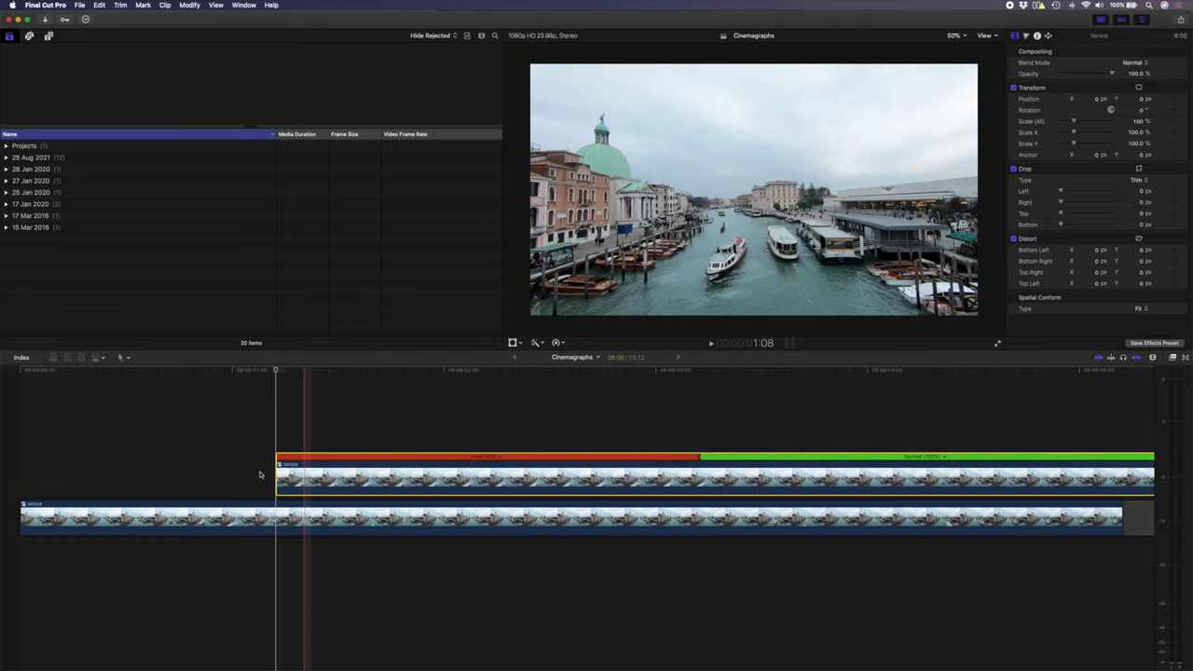
left_click_drag(444, 457, 1124, 460)
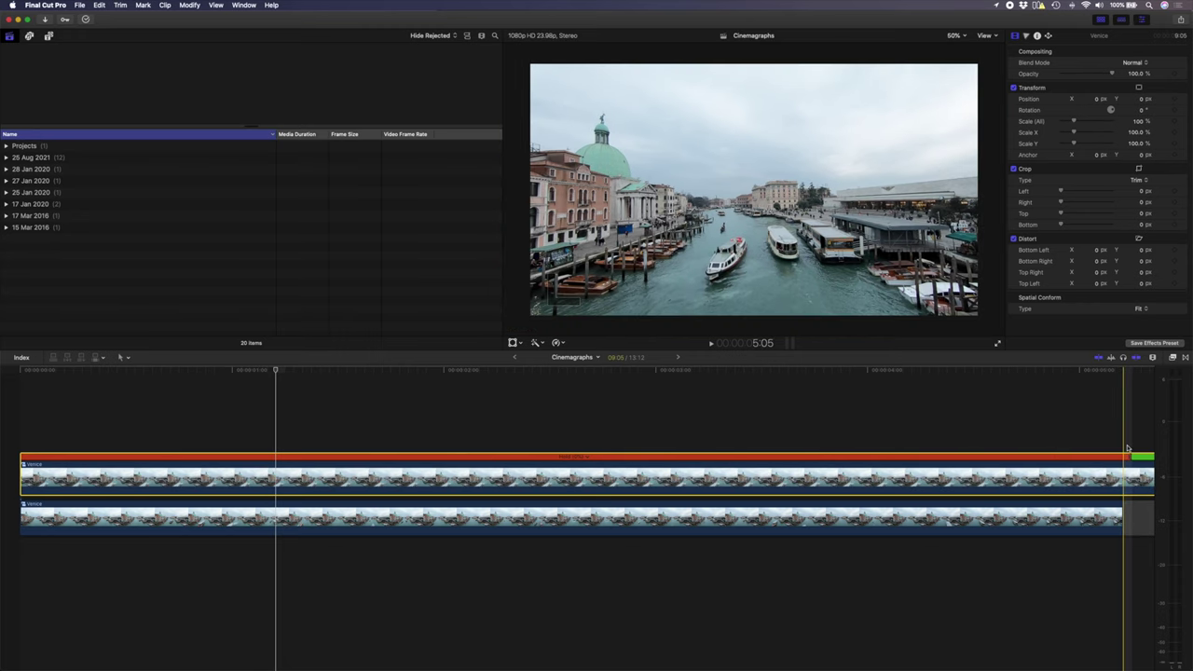
key("super+r")
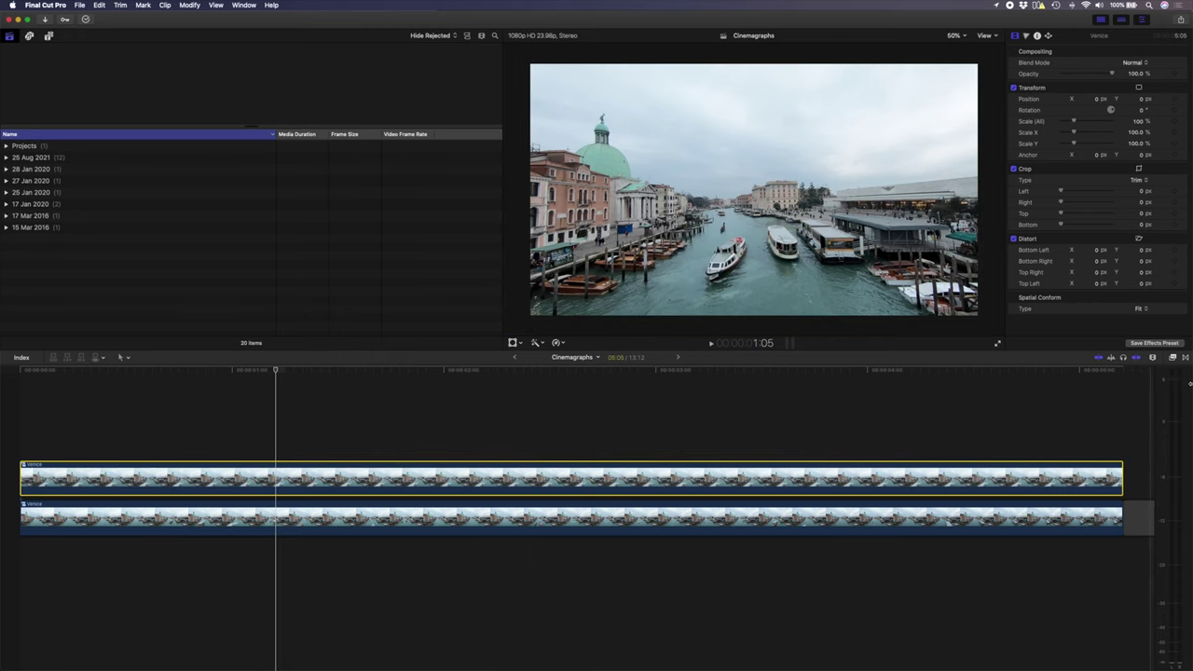
Apply Draw Mask to the upper Venice clip and start outlining the canal below the skyline
key("super+5")
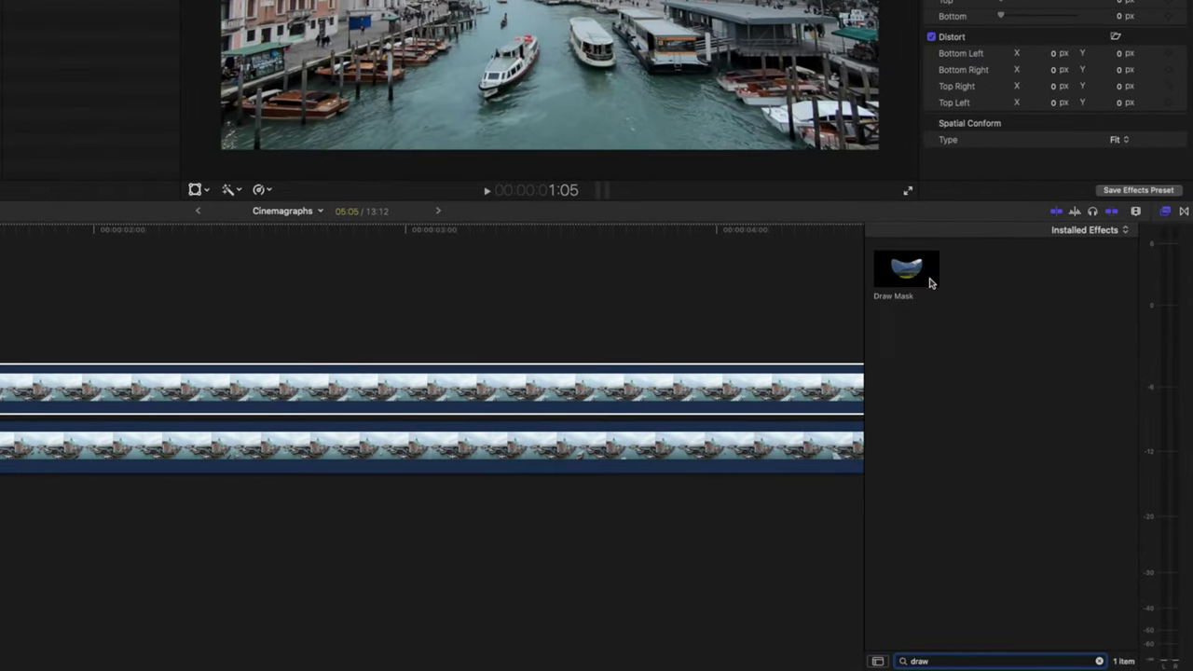
left_click_drag(929, 276, 136, 381)
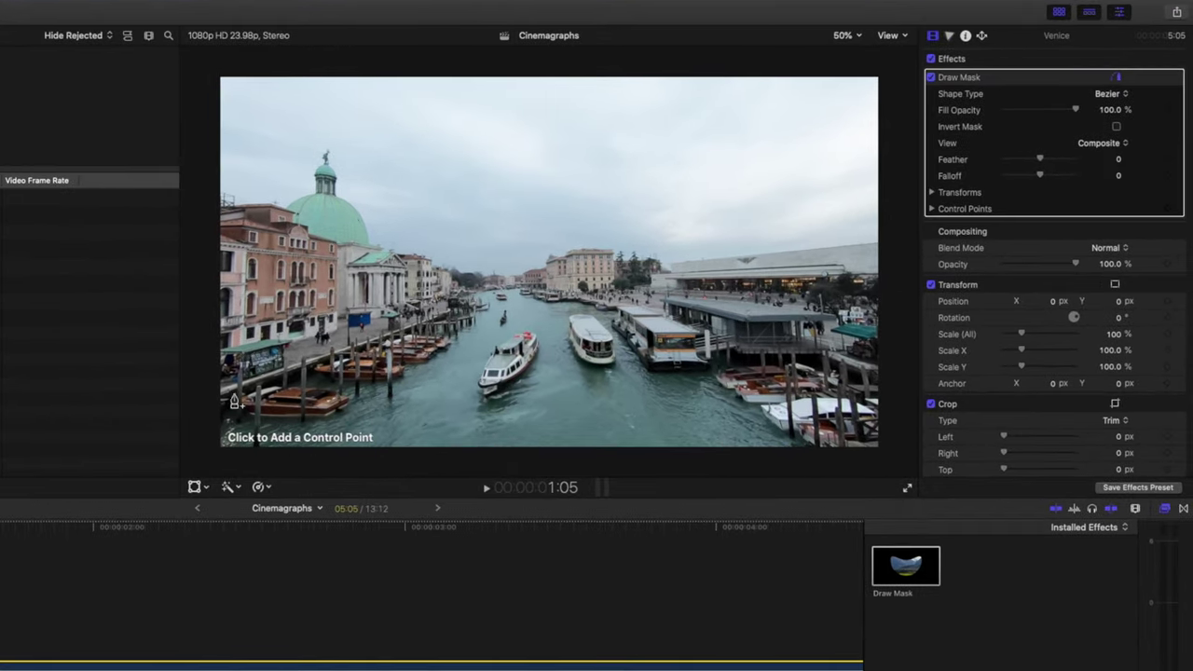
left_click(215, 395)
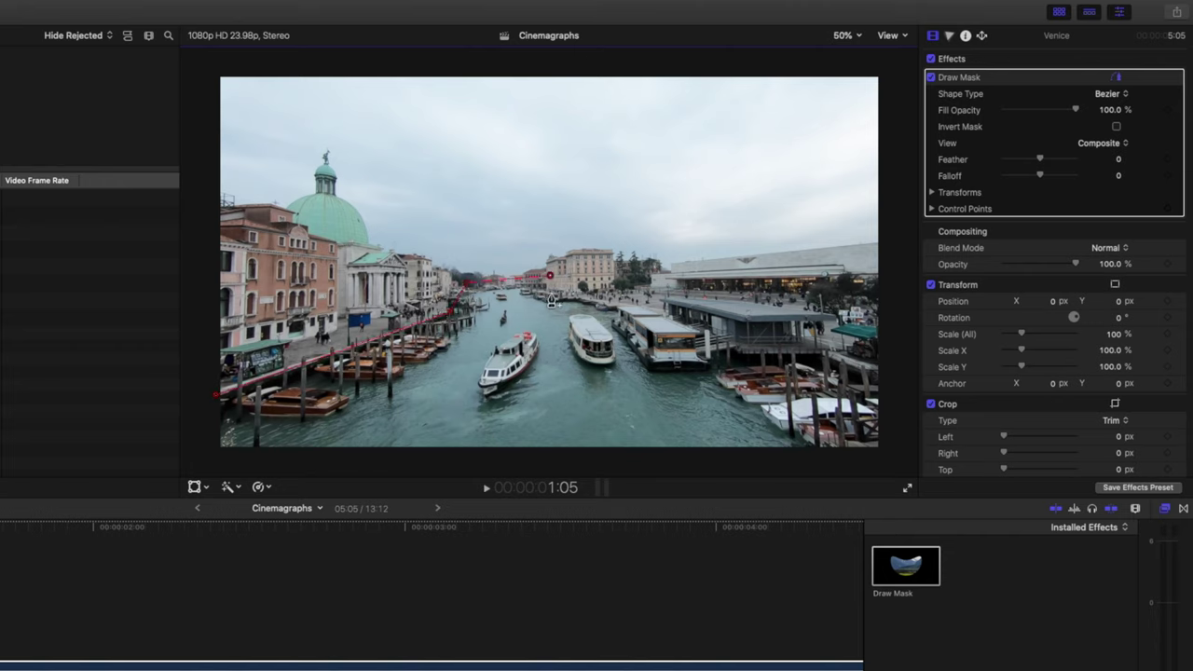
left_click(549, 276)
left_click_drag(545, 280, 545, 278)
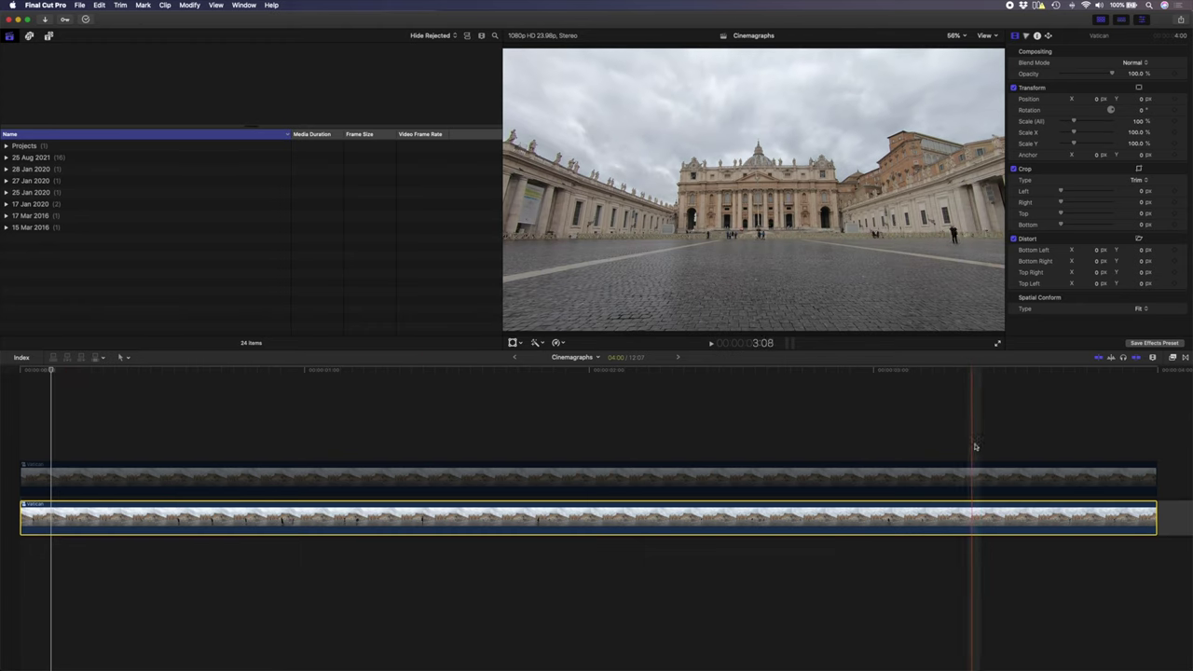
left_click(481, 477)
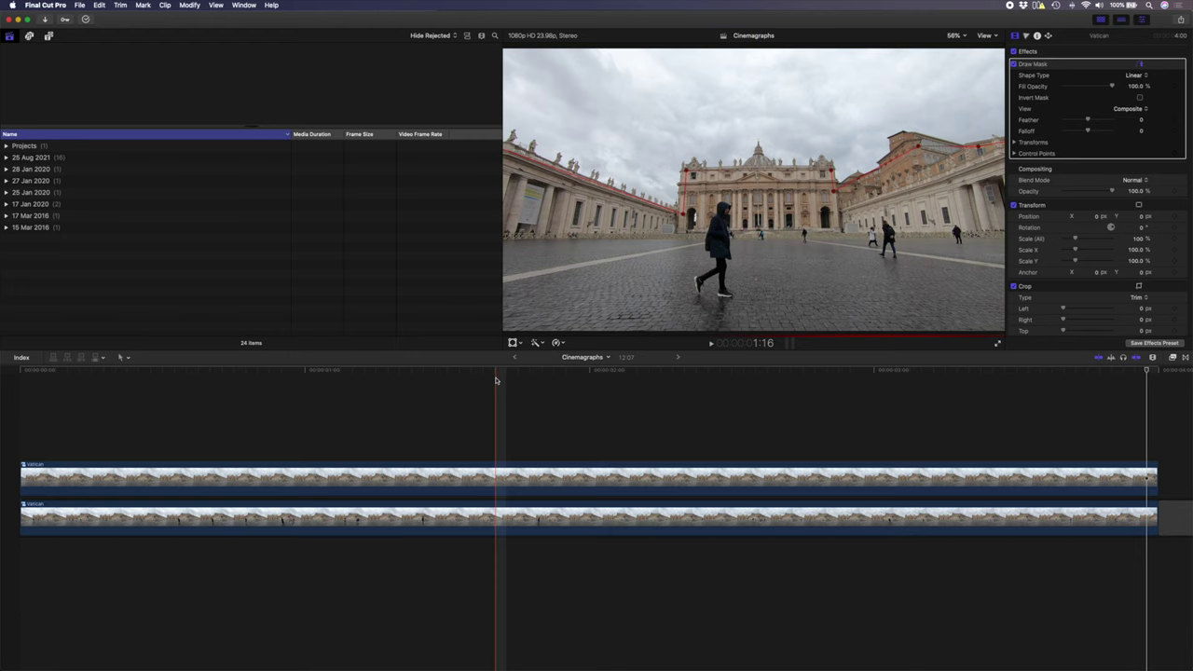
key("super+minus")
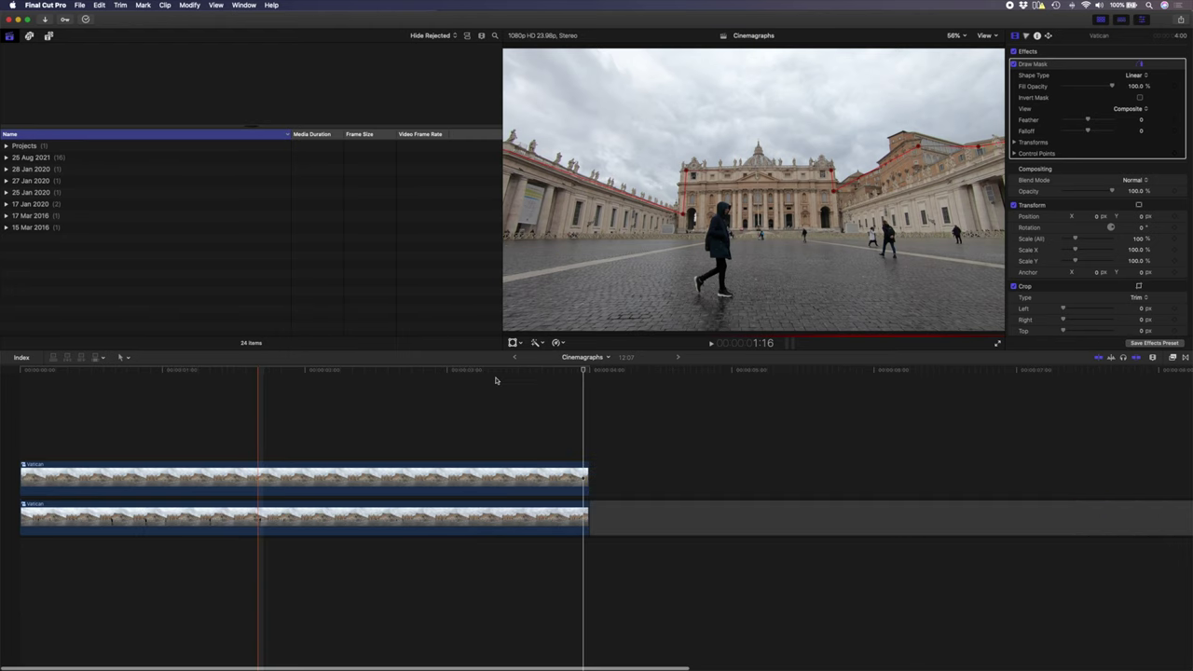
left_click(296, 522)
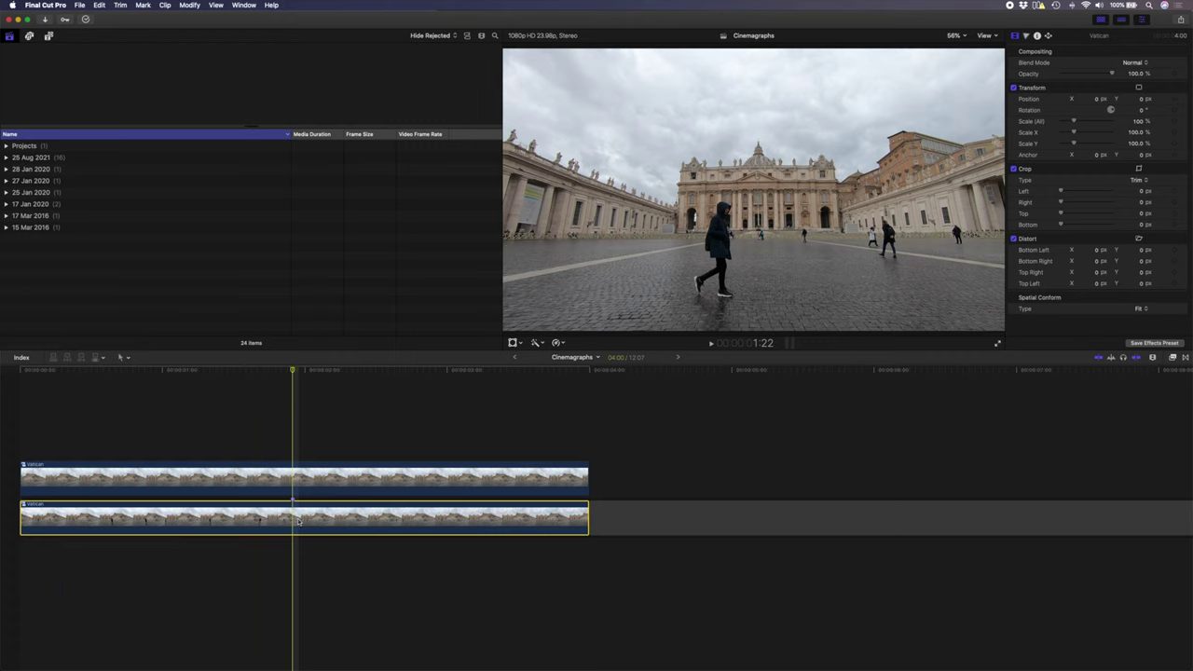
Duplicate the lower Vatican clip after itself and pull their edit point back eight frames
left_click_drag(570, 523, 595, 517)
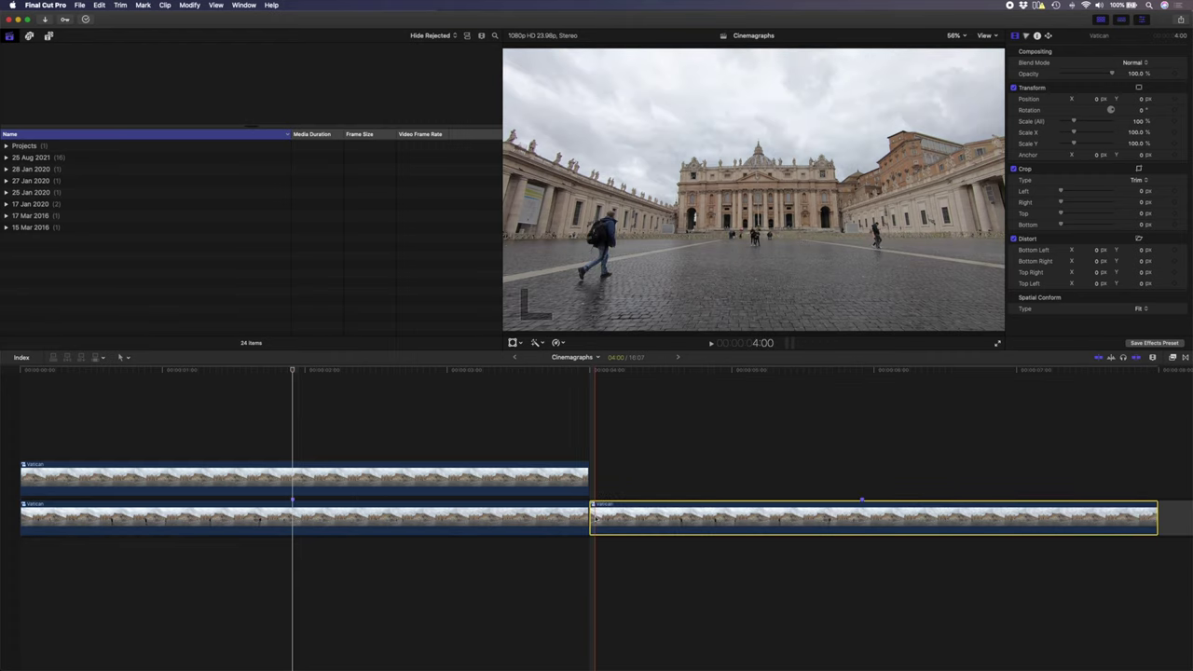
left_click(591, 517)
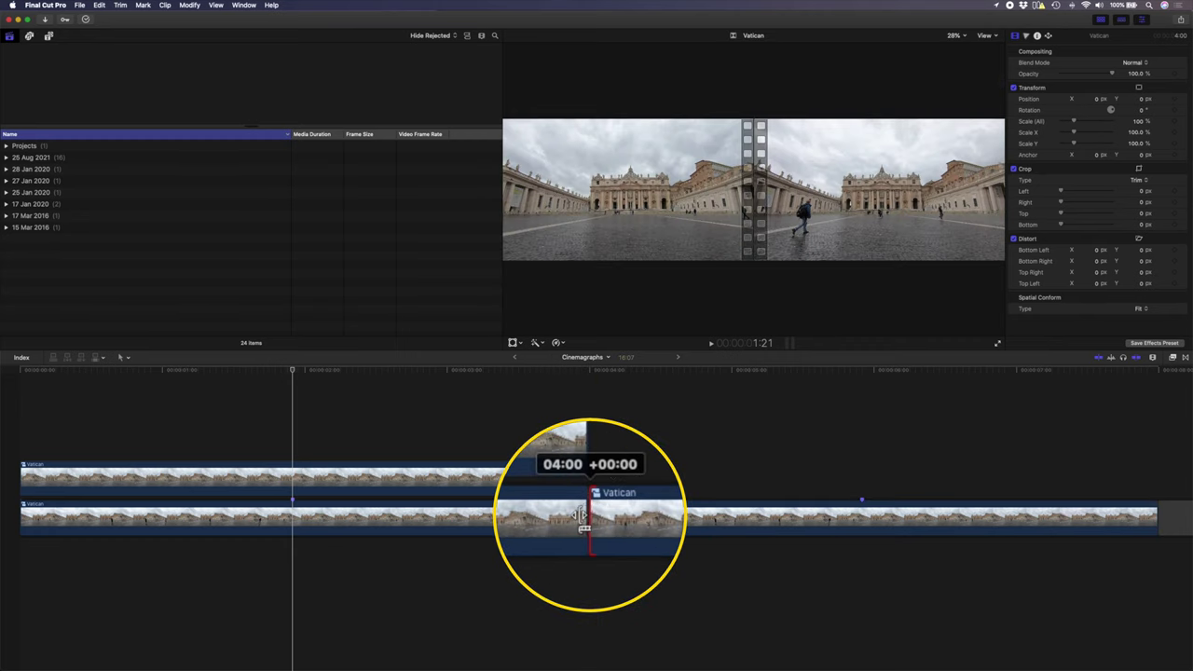
mouse_move(572, 521)
left_mouse_down()
mouse_move(506, 518)
mouse_move(589, 522)
left_mouse_up()
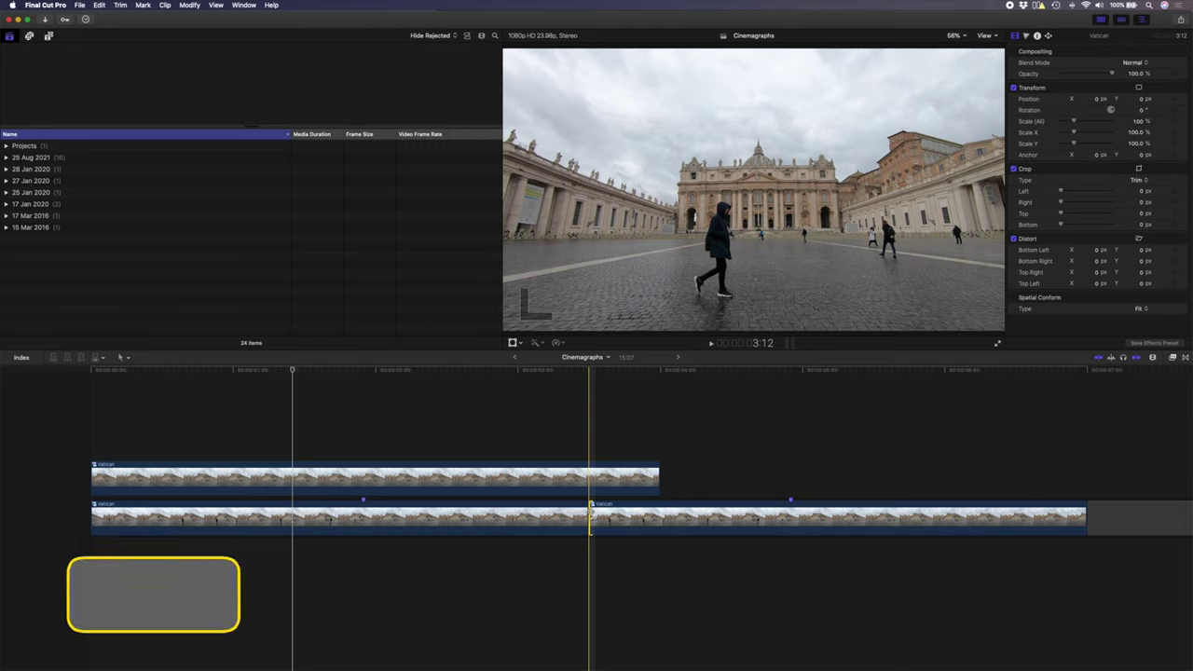
Cross-dissolve the Vatican join, blade both clips, and shift the masked top clip later by 01:17
key("super+t")
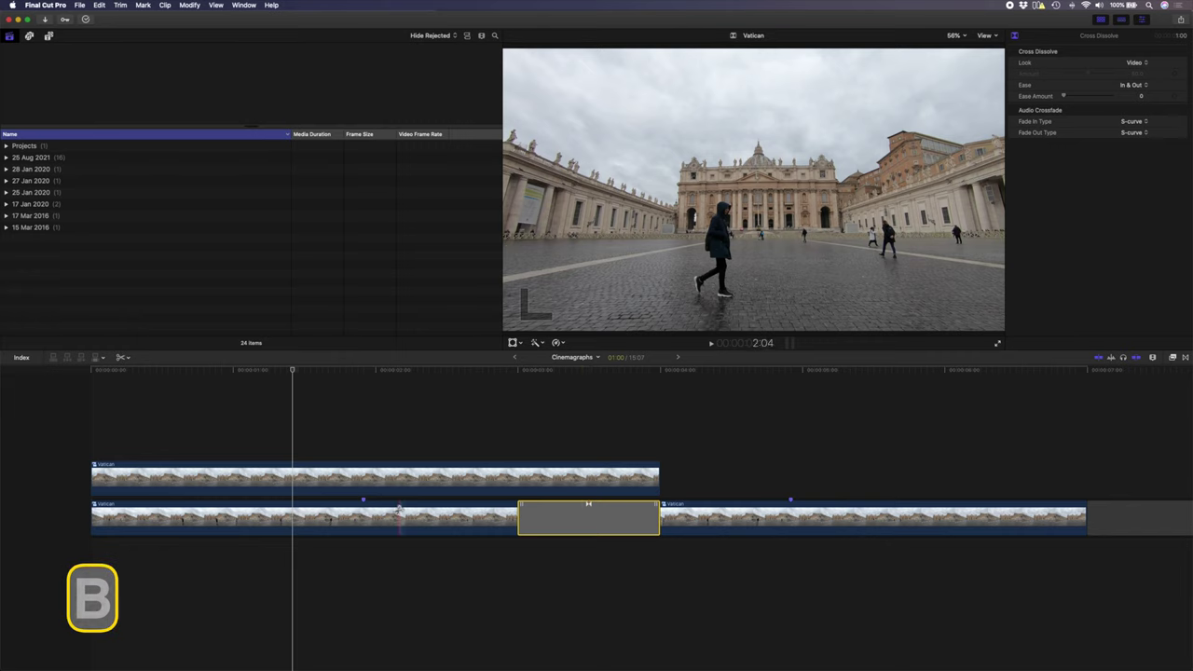
left_click(363, 511)
left_click(791, 518)
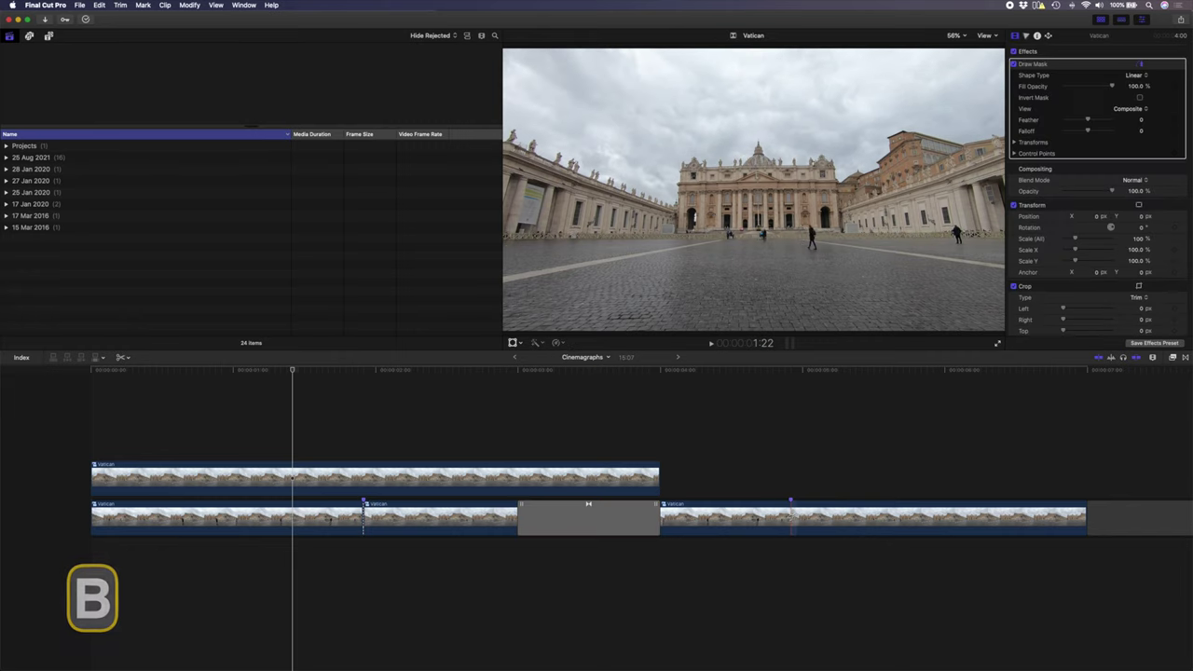
key("a")
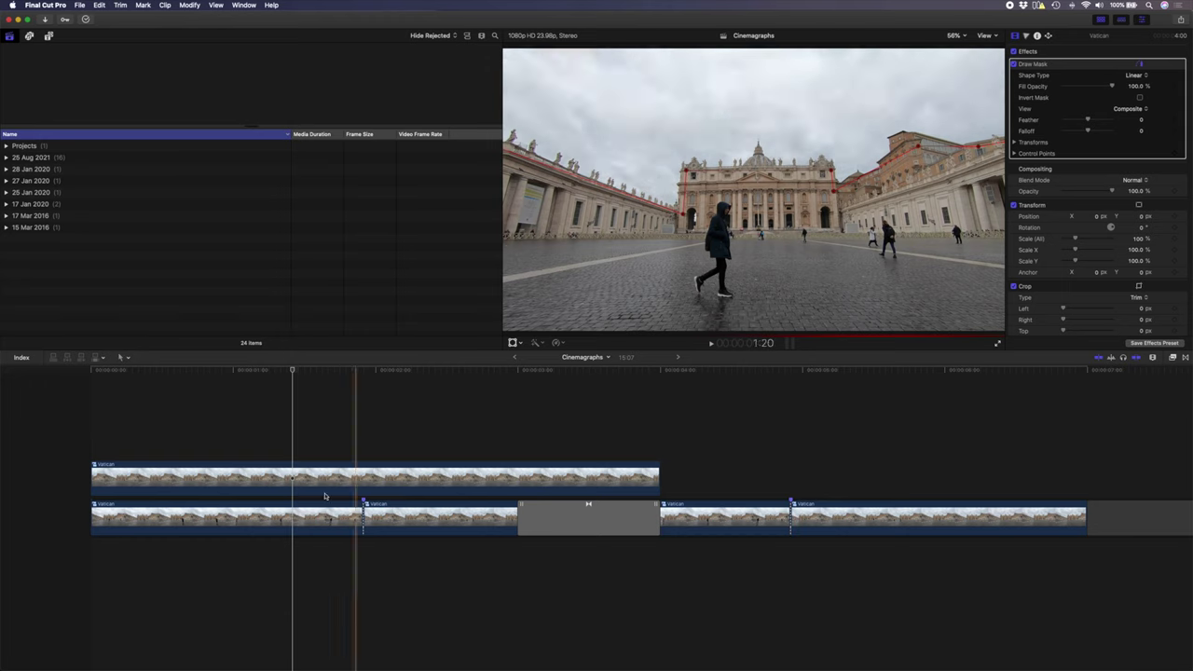
left_click_drag(186, 475, 456, 476)
Delete the outer storyline pieces, leaving a clip–dissolve–clip loop beneath the masked clip
left_click(252, 518)
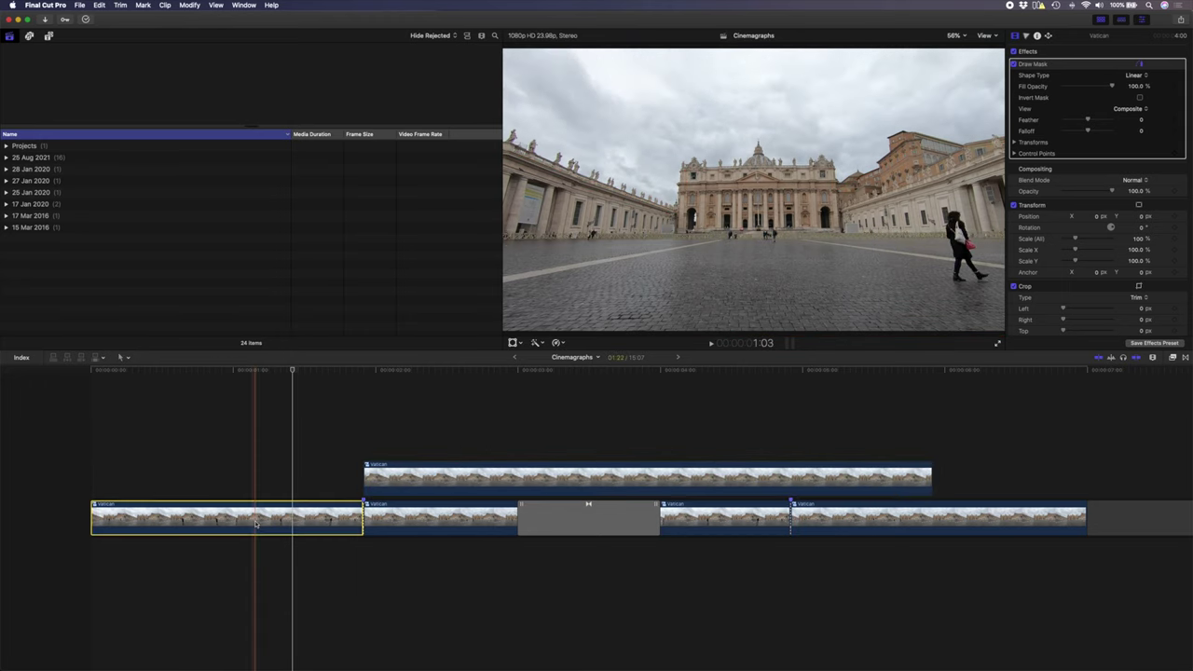
key("Delete")
left_click(519, 519)
key("Delete")
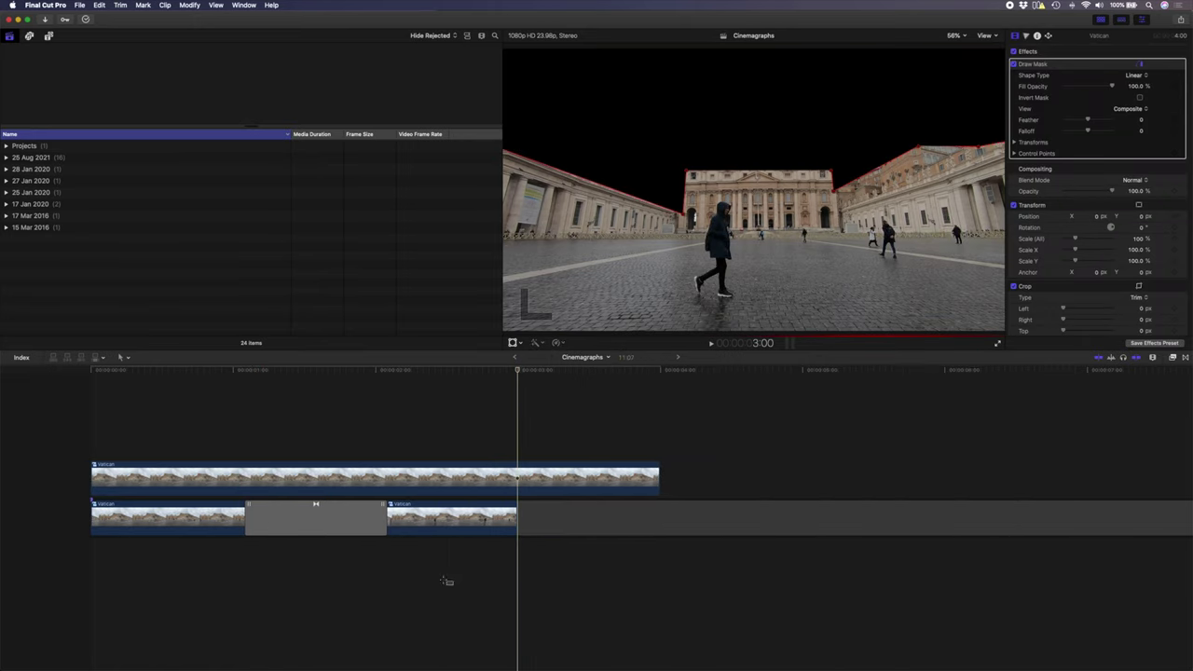
Copy the Vatican clip–dissolve–clip sequence and paste it twice, giving three loops
left_click_drag(452, 585, 178, 521)
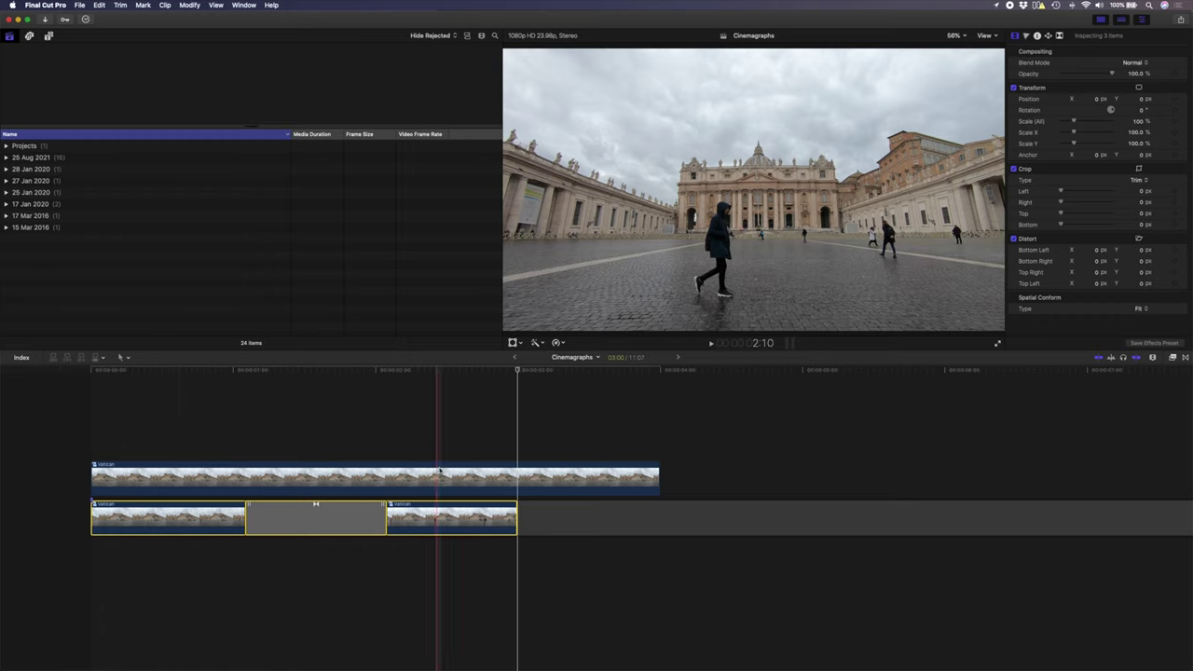
key("super+c")
key("super+v")
key("super+minus")
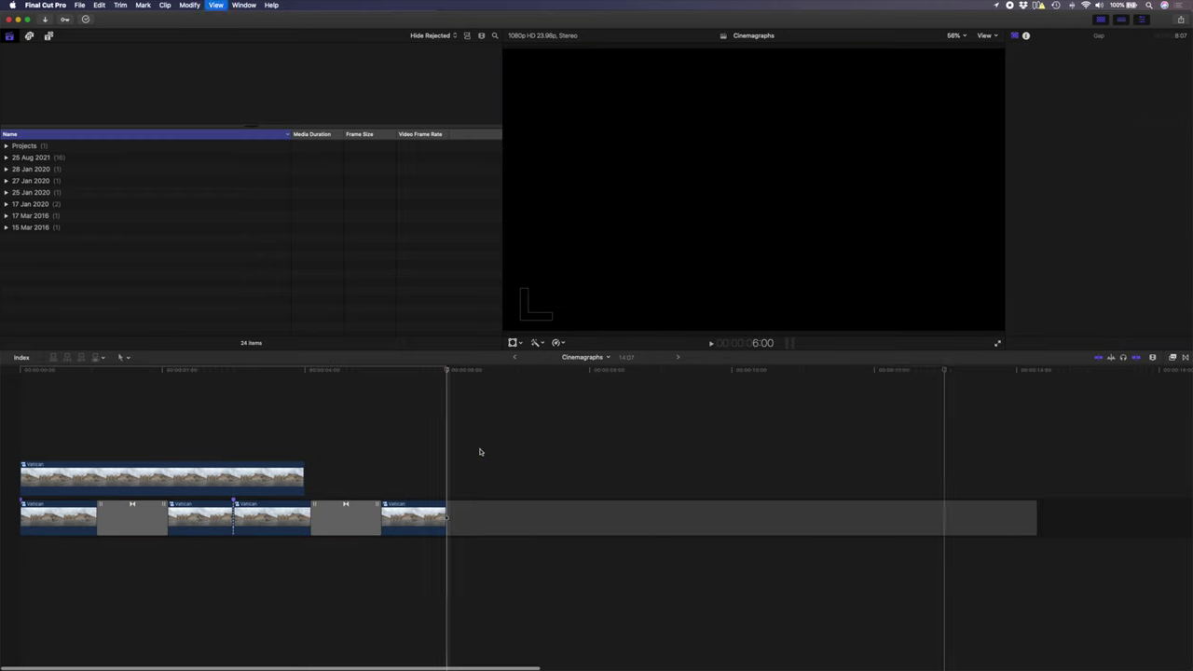
key("super+v")
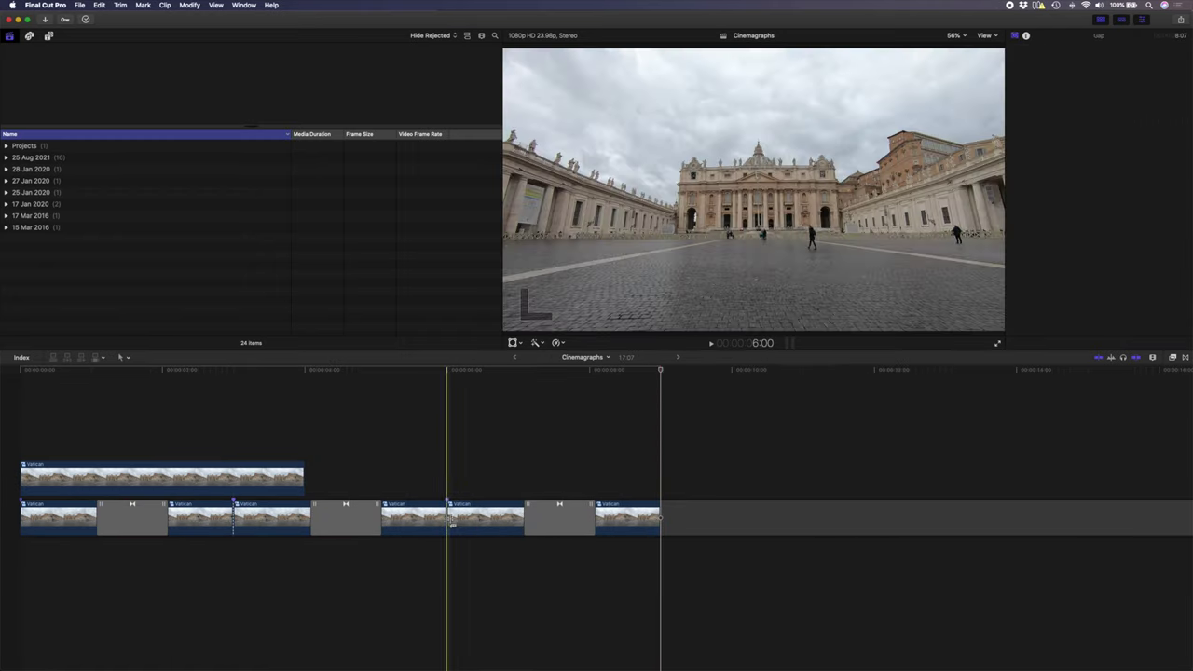
Extend the masked top clip to the storyline's end so it covers all three loops
left_click(265, 466)
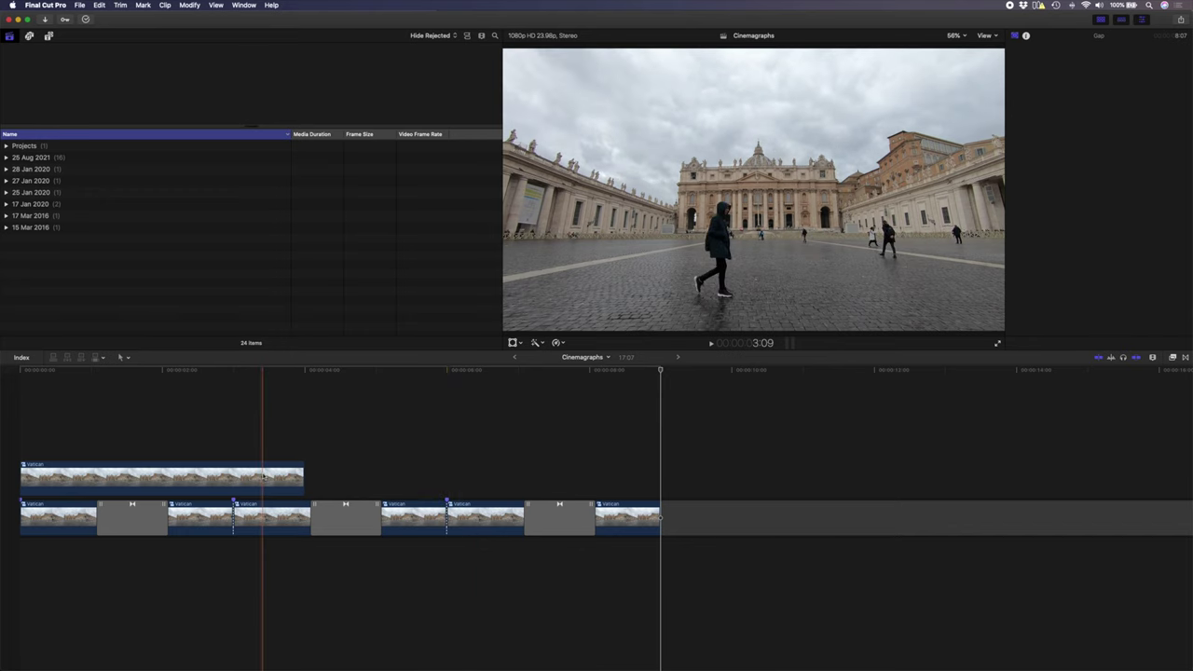
key("super+4")
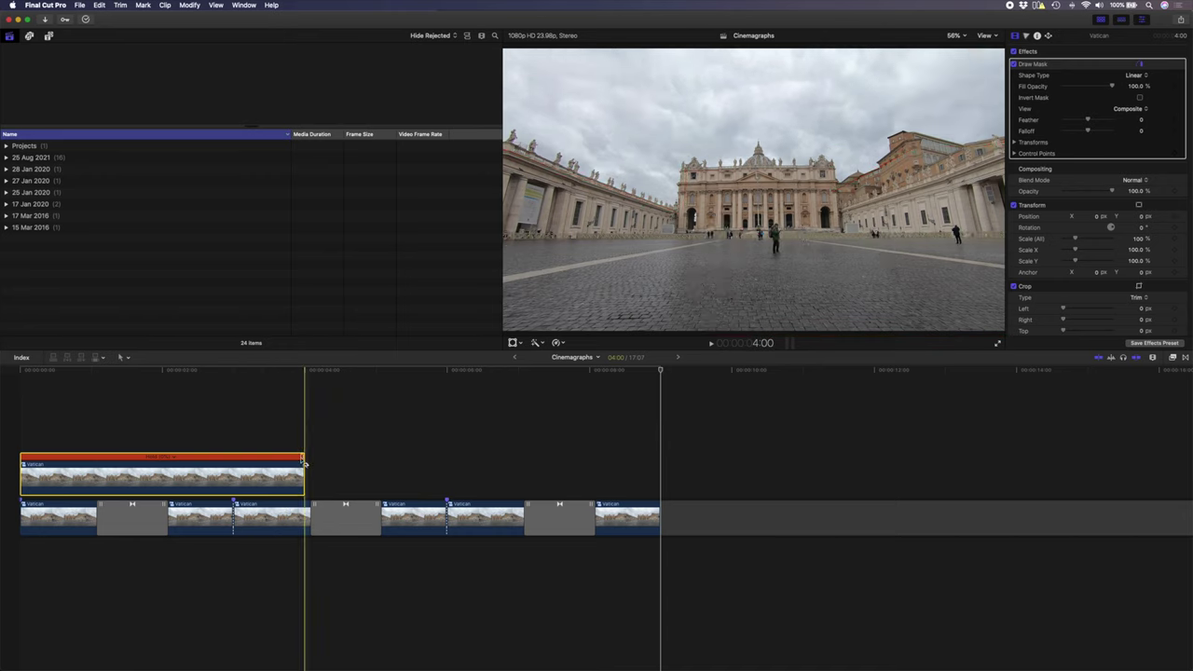
left_click_drag(303, 474, 577, 476)
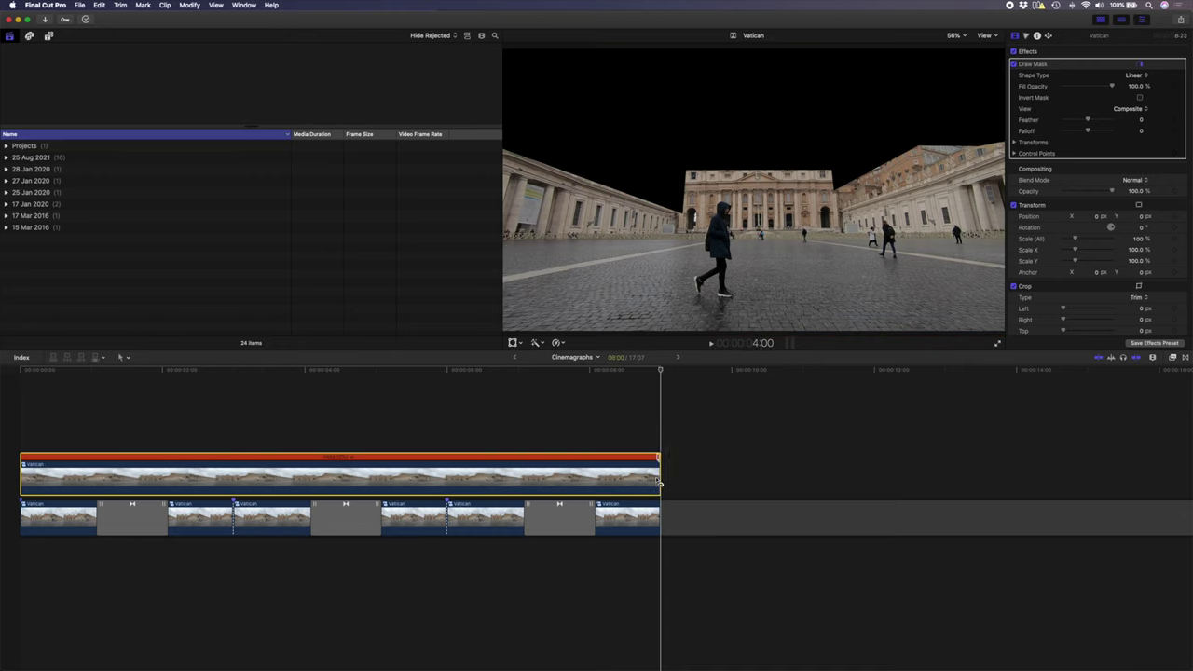
left_click_drag(658, 482, 658, 482)
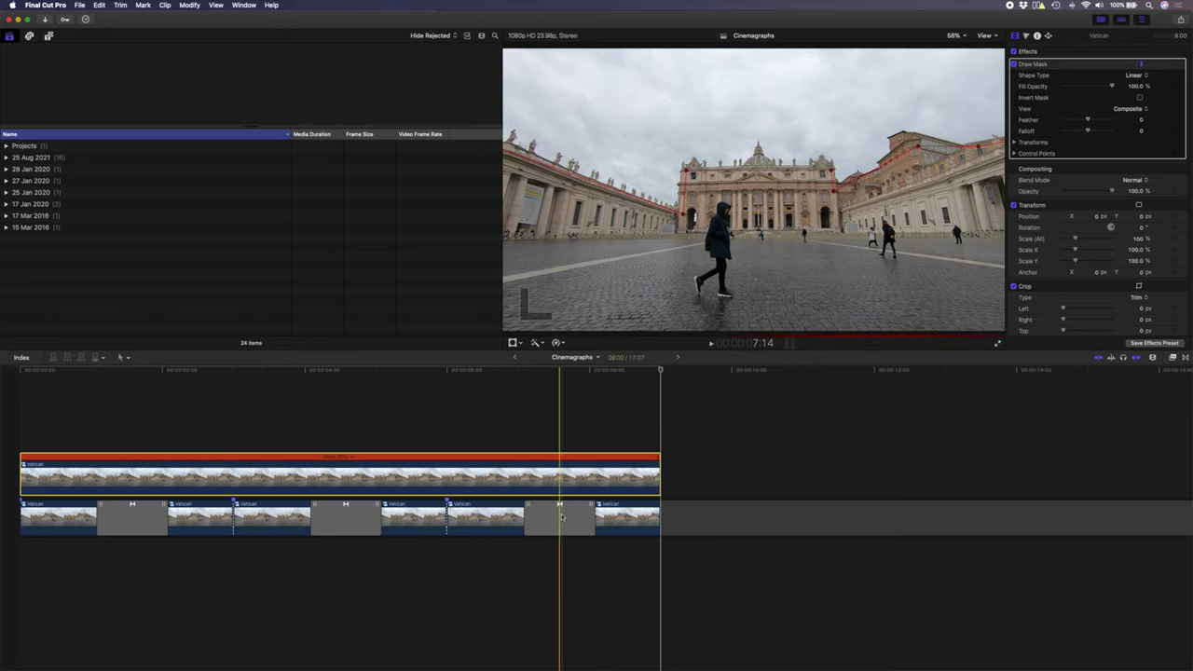
left_click(22, 420)
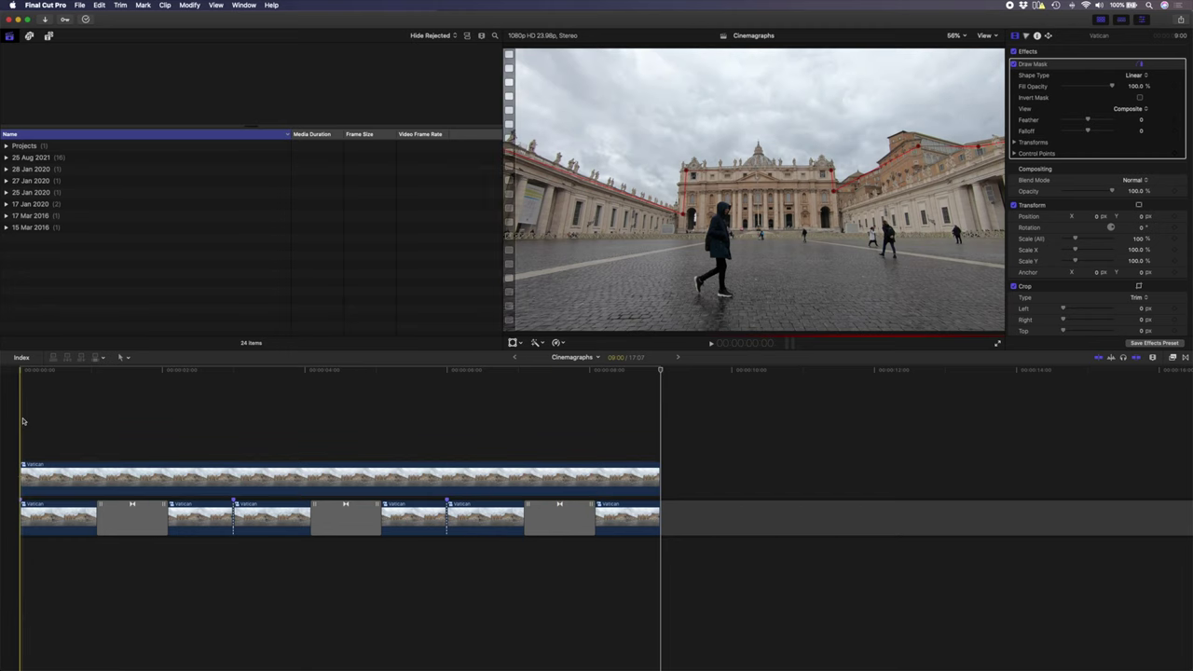